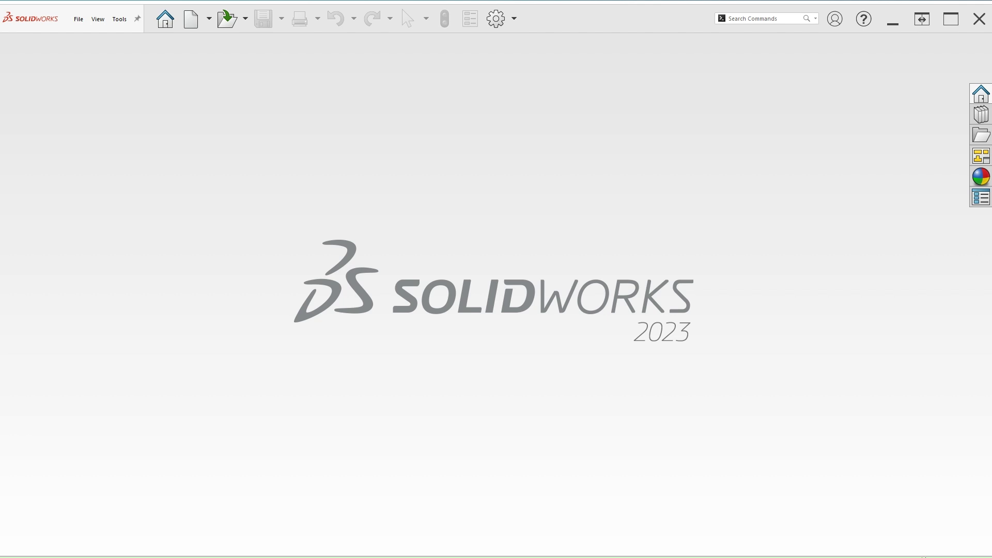
Close the crank problem image and create a new part document.
drag(991, 186, 275, 108)
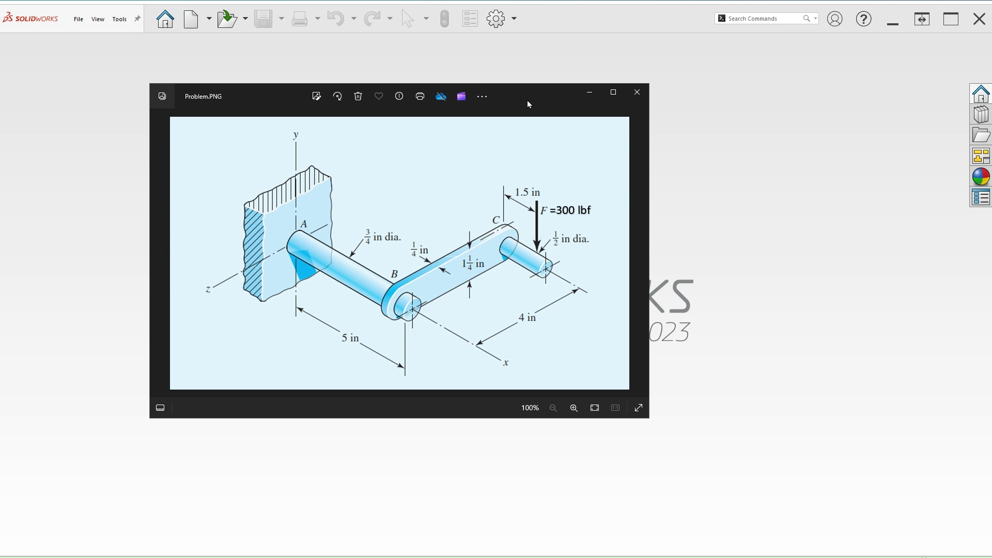
key(alt+F4)
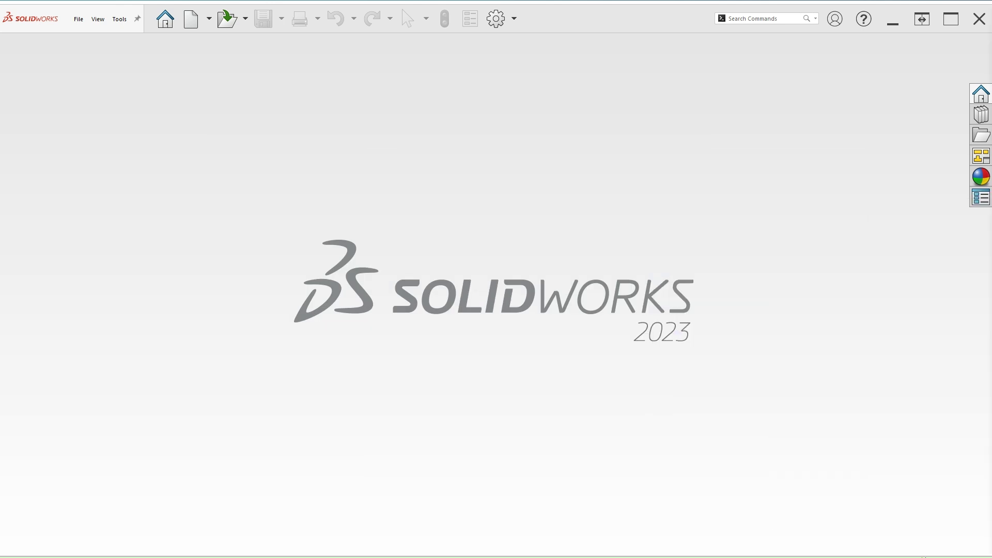
click(193, 20)
click(790, 351)
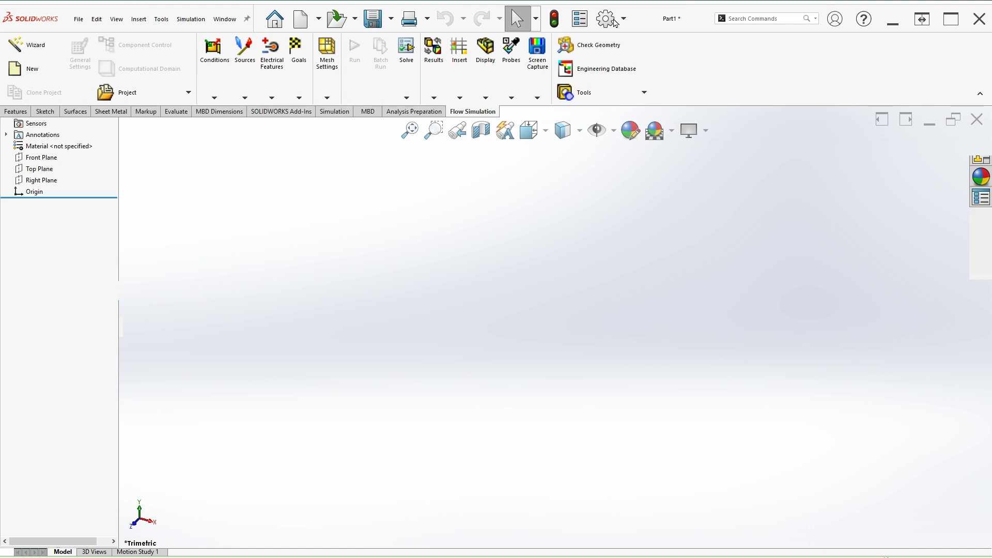
Set the part's document units to IPS (inch, pound, second).
click(614, 21)
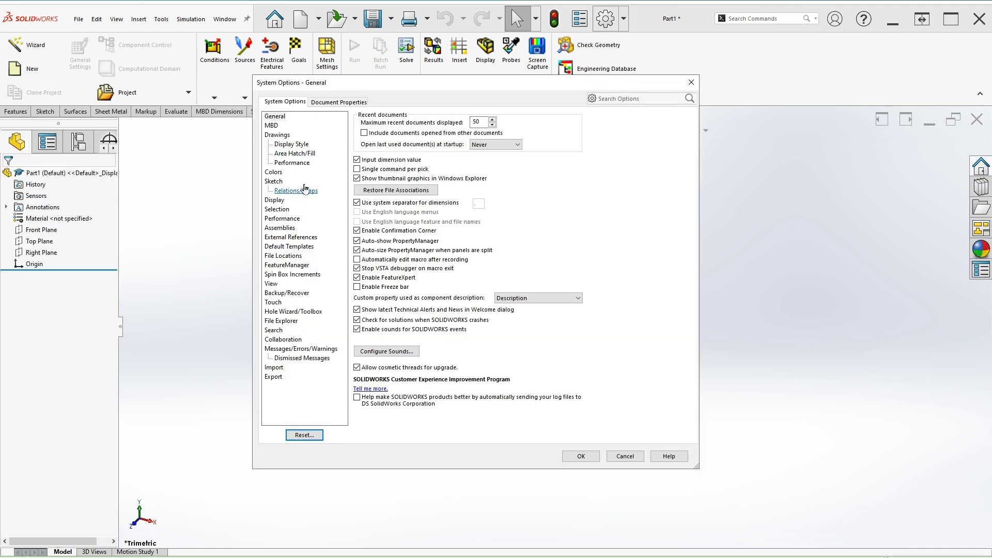
click(340, 103)
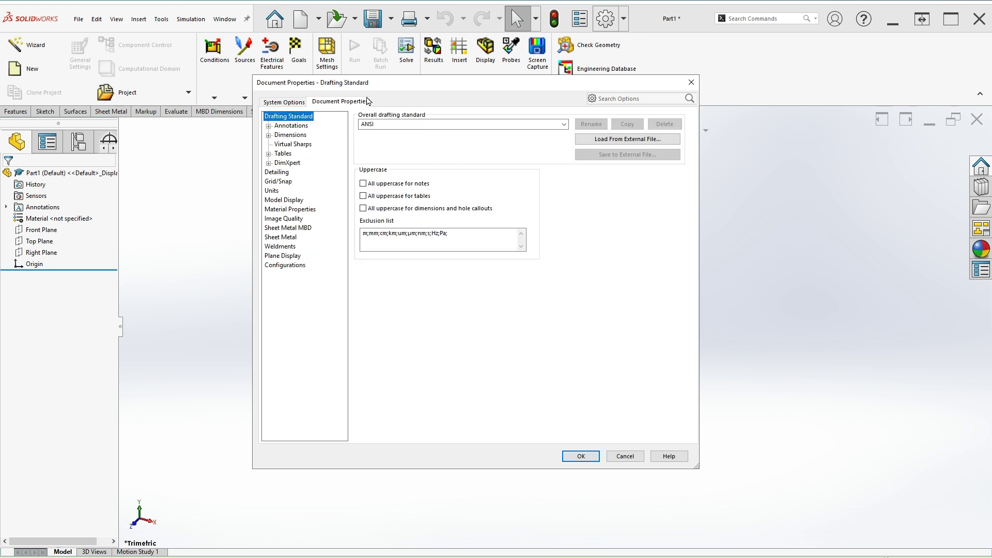
click(272, 190)
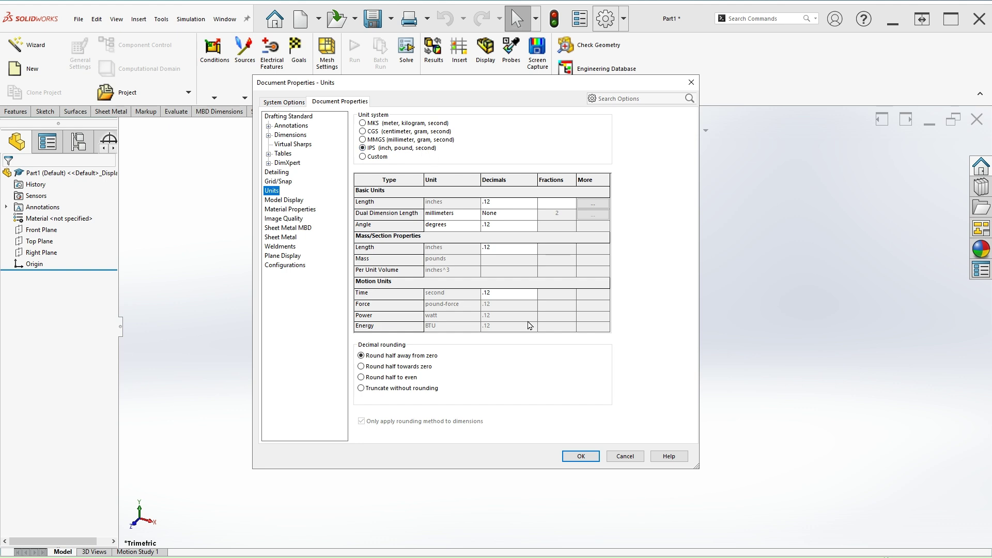
click(586, 457)
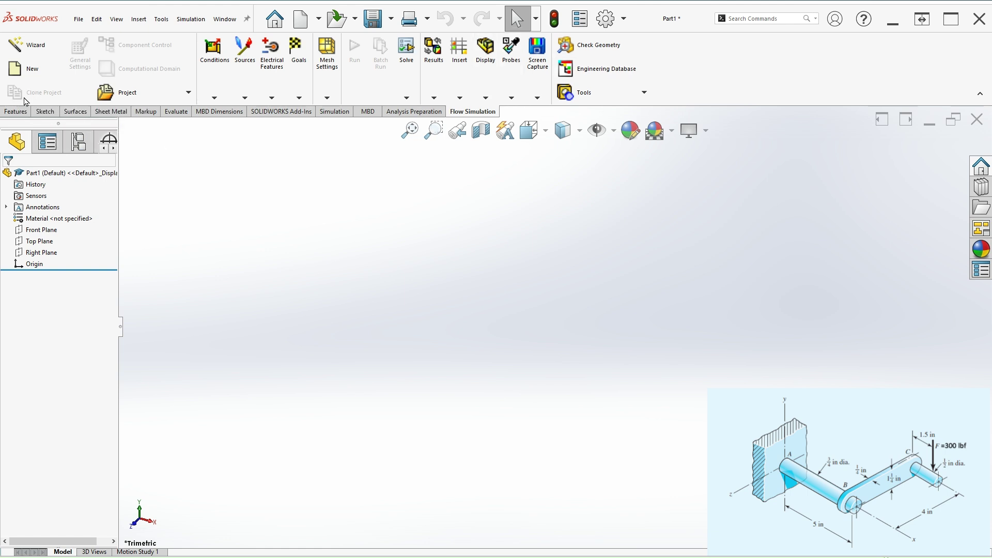
Draw a circle centred on the origin in a new Right Plane sketch.
click(41, 112)
click(16, 54)
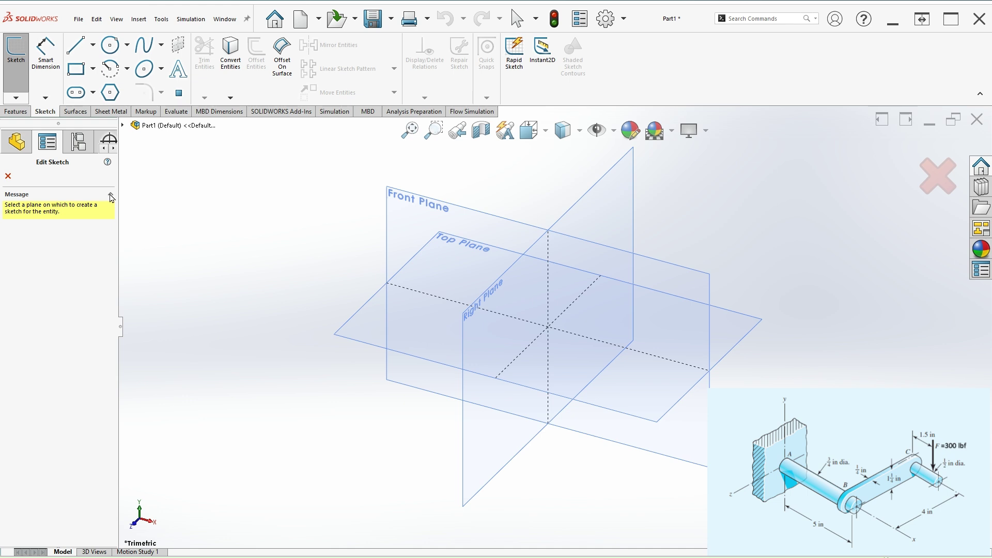
click(604, 181)
click(110, 45)
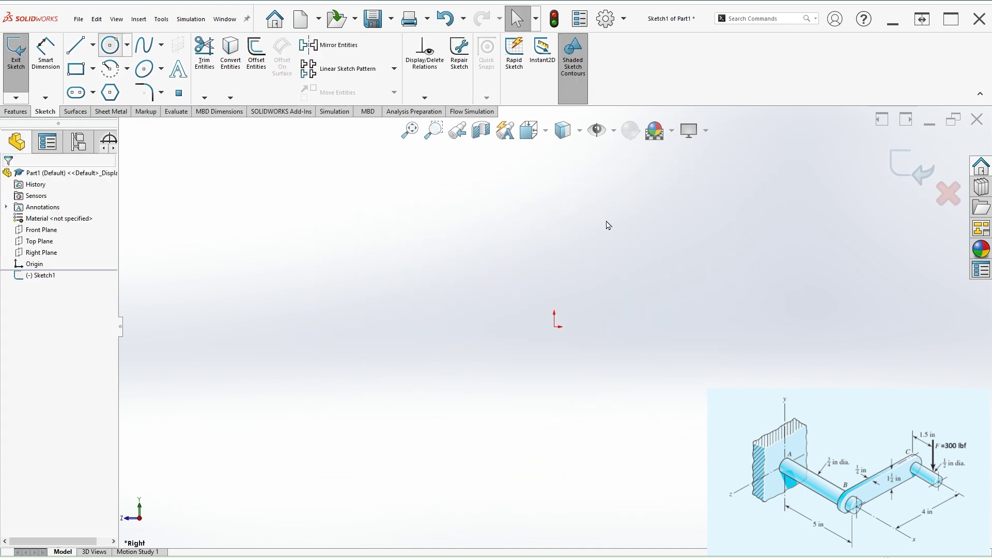
click(556, 326)
click(629, 402)
right_drag(764, 301, 762, 268)
Dimension the circle to 0.75 in diameter, exit the sketch and view isometric.
click(631, 262)
click(674, 222)
text(.75)
key(Return)
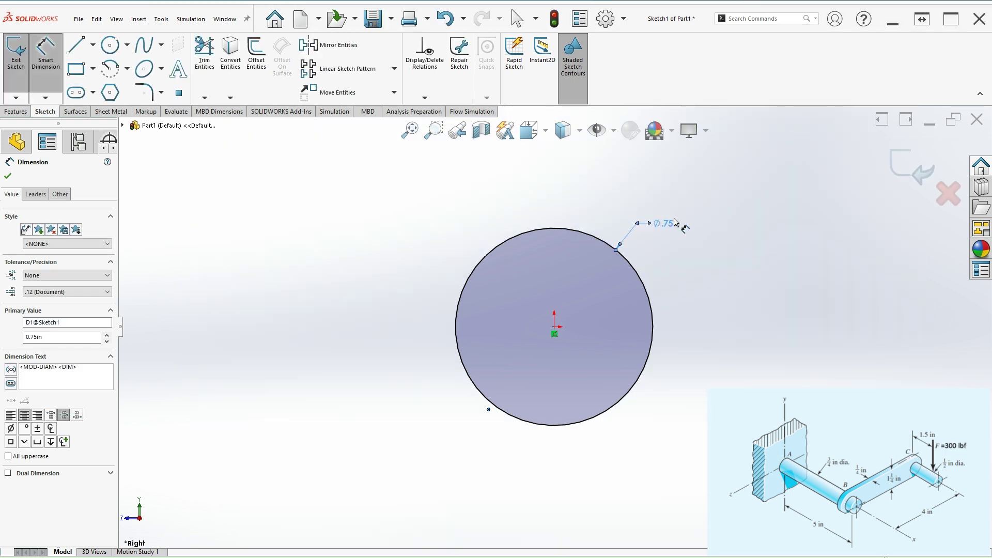
click(920, 179)
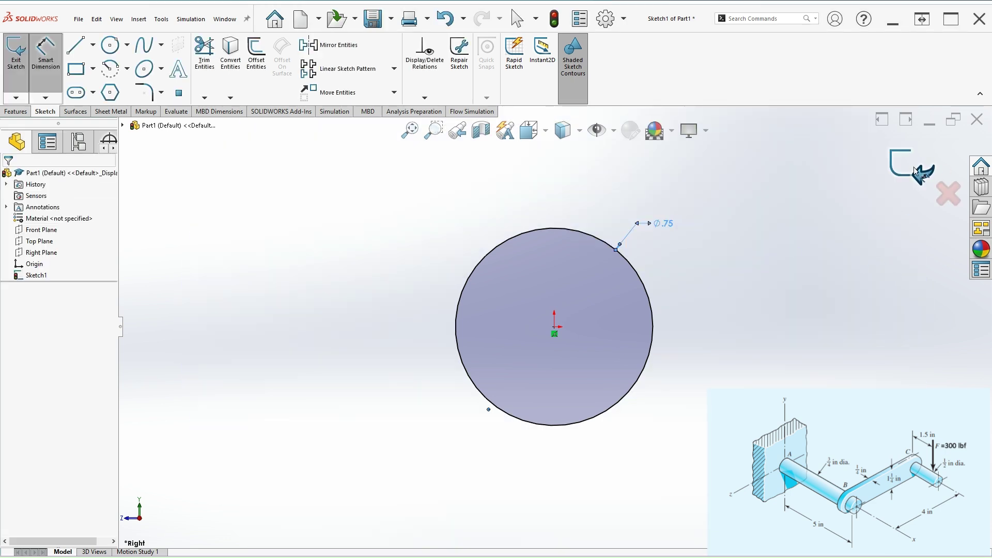
key(ctrl+7)
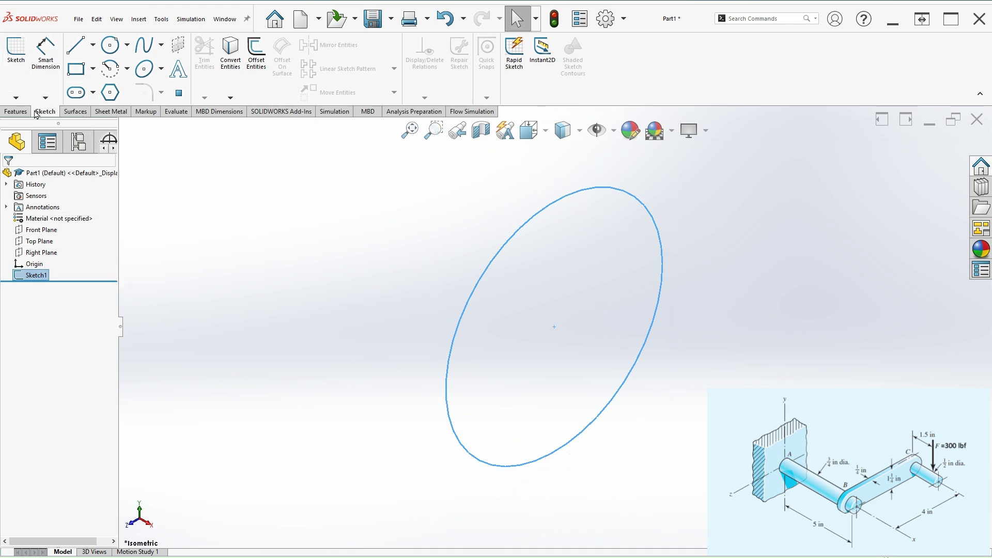
Extrude the 0.75 in circle Mid Plane to 5.5 in, forming the shaft cylinder.
click(16, 111)
click(21, 62)
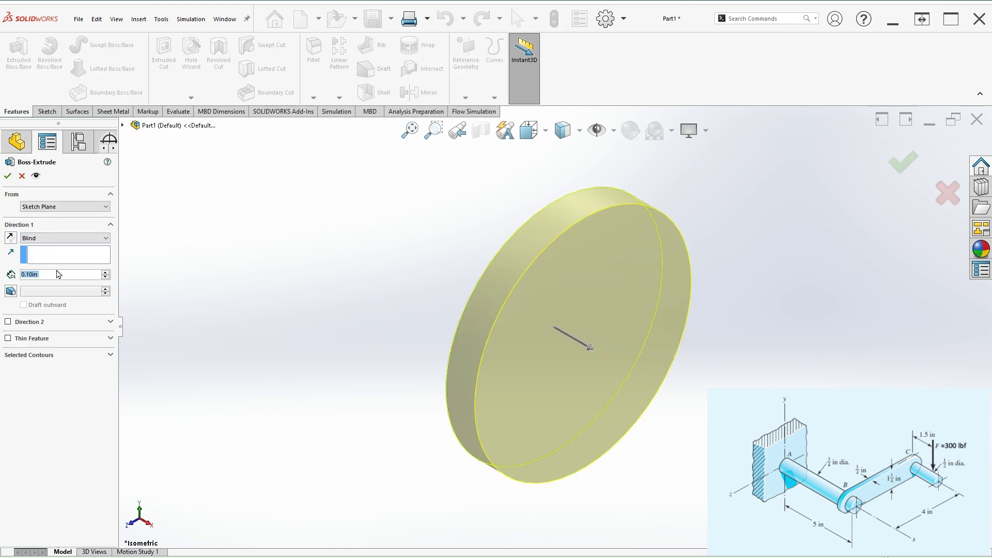
text(5.5)
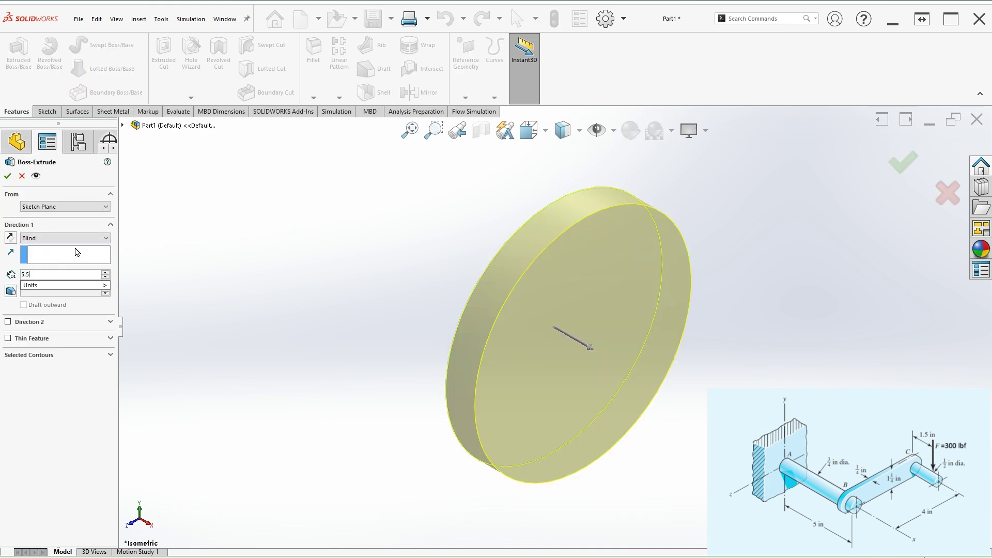
key(Return)
click(75, 238)
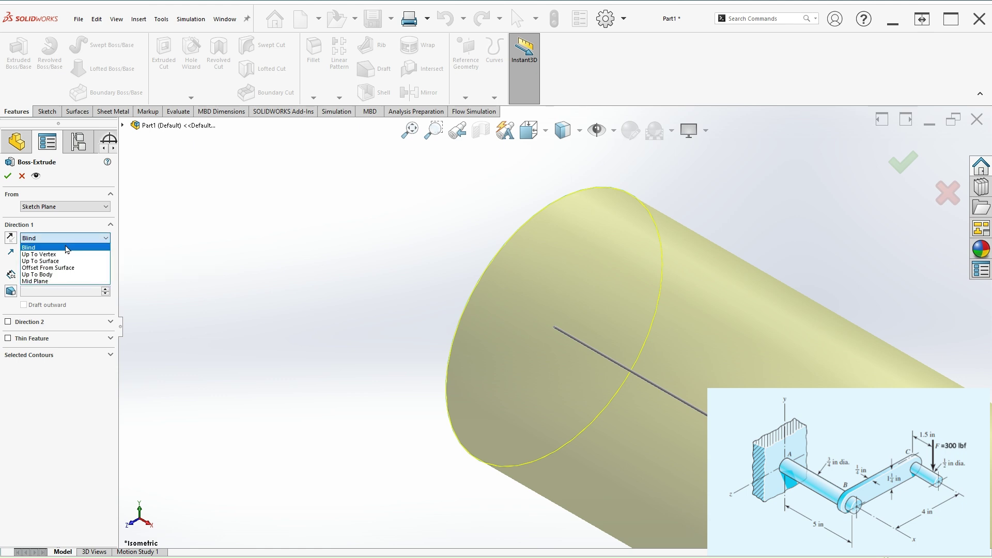
click(55, 286)
scroll(502, 350, up, 4)
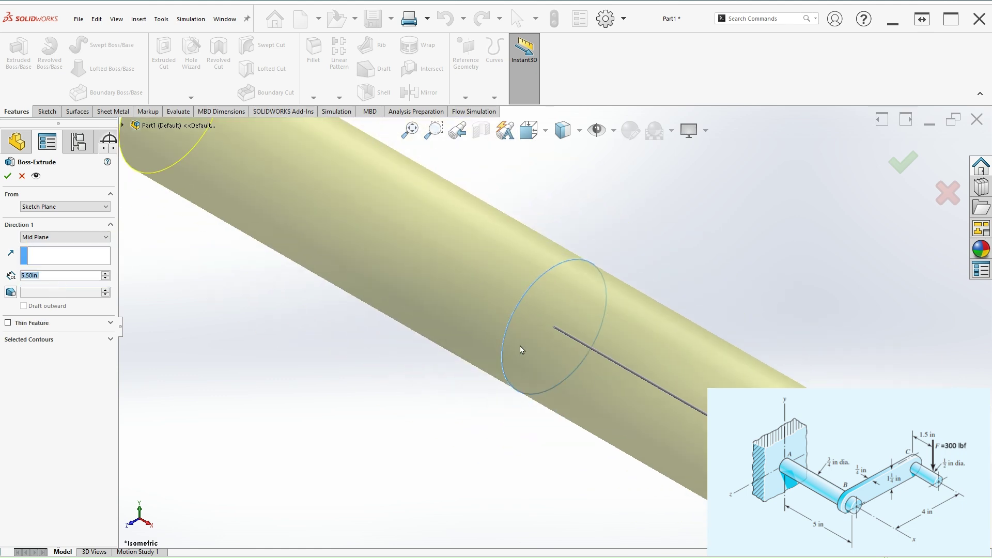
click(903, 165)
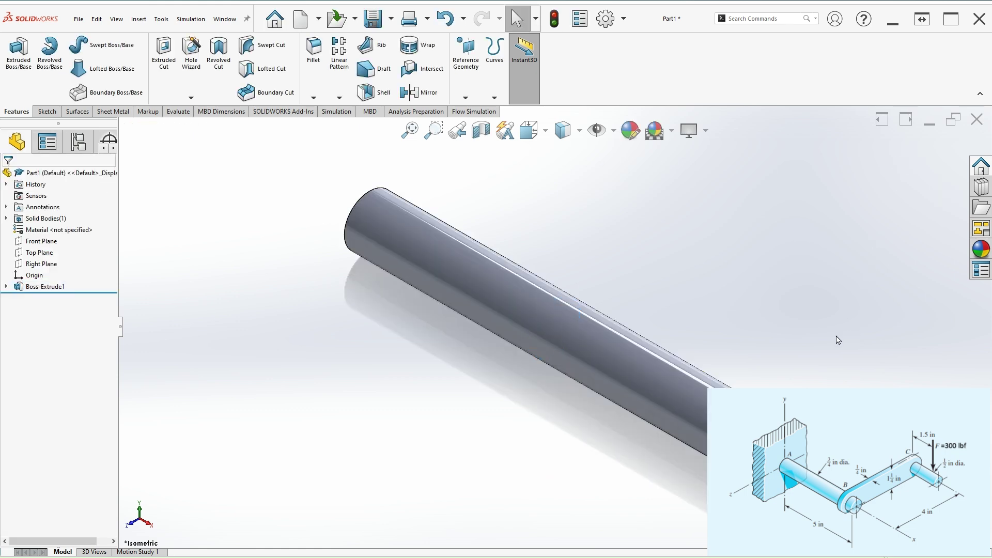
key(f)
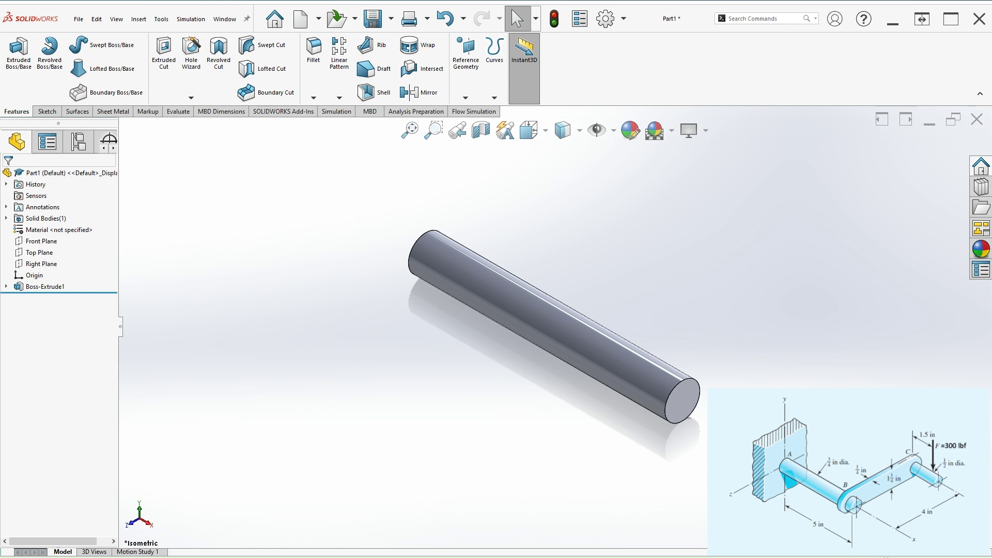
scroll(861, 411, down, 2)
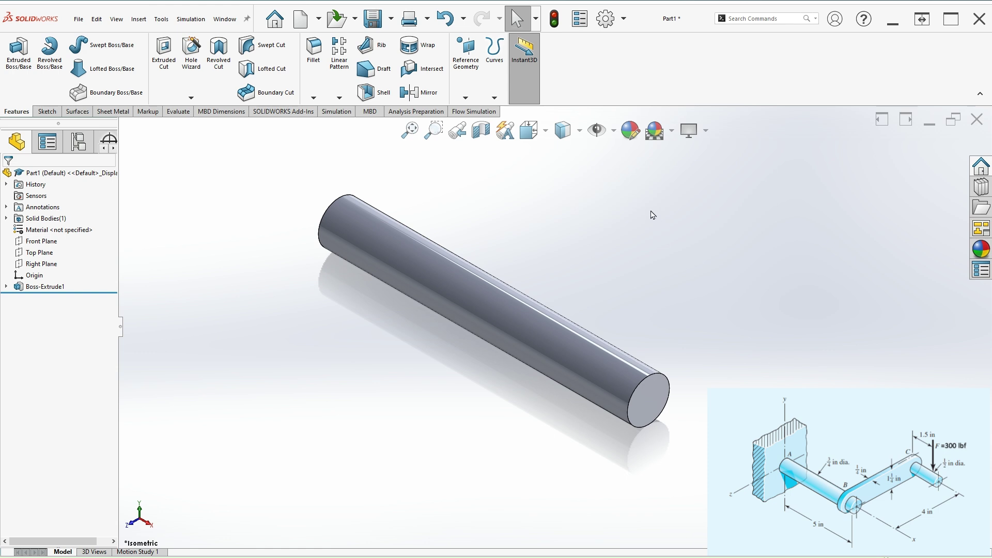
Create Plane1 offset 5 in from the cylinder's end face, flipped into the rod.
click(467, 81)
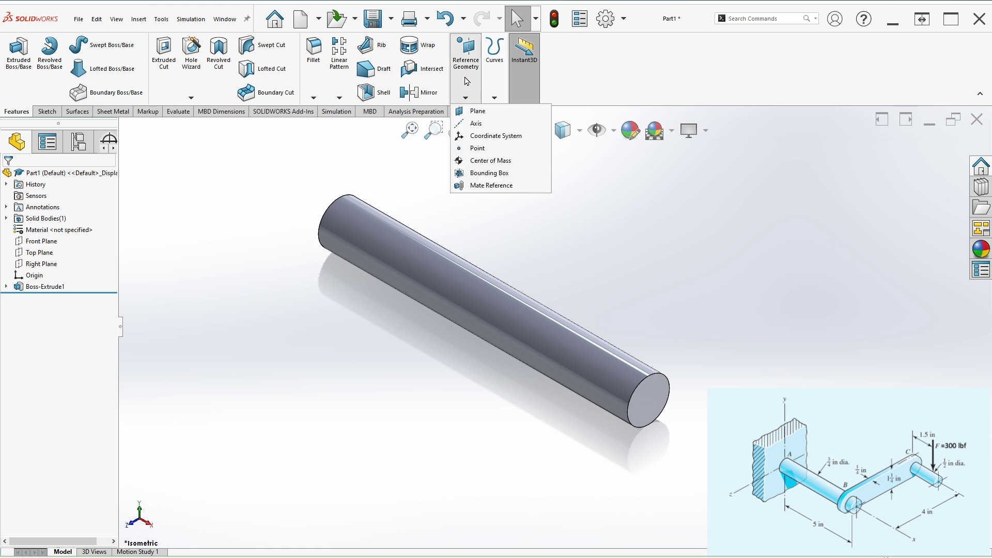
click(476, 112)
middle_drag(434, 226, 437, 284)
click(389, 256)
middle_drag(573, 348, 512, 331)
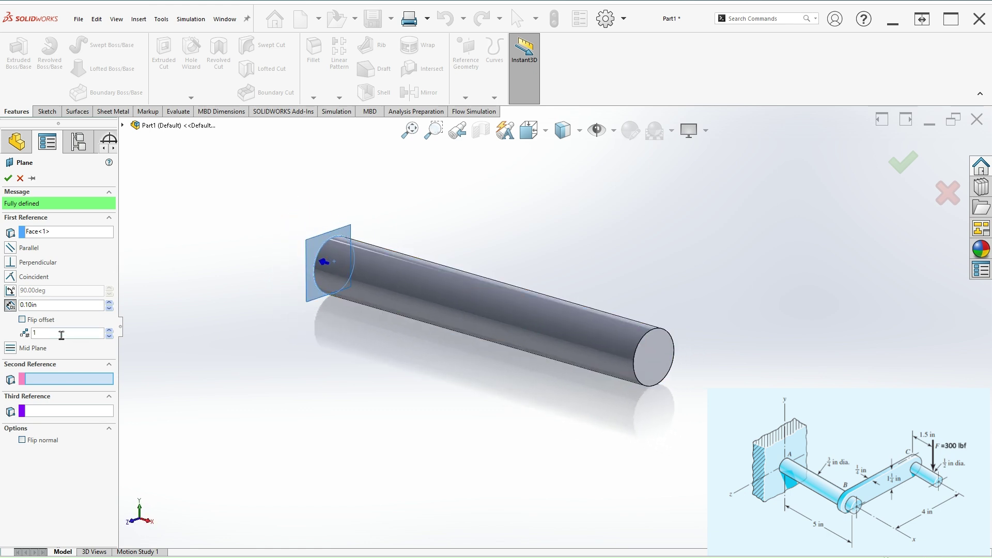
double_click(50, 304)
text(5)
key(Return)
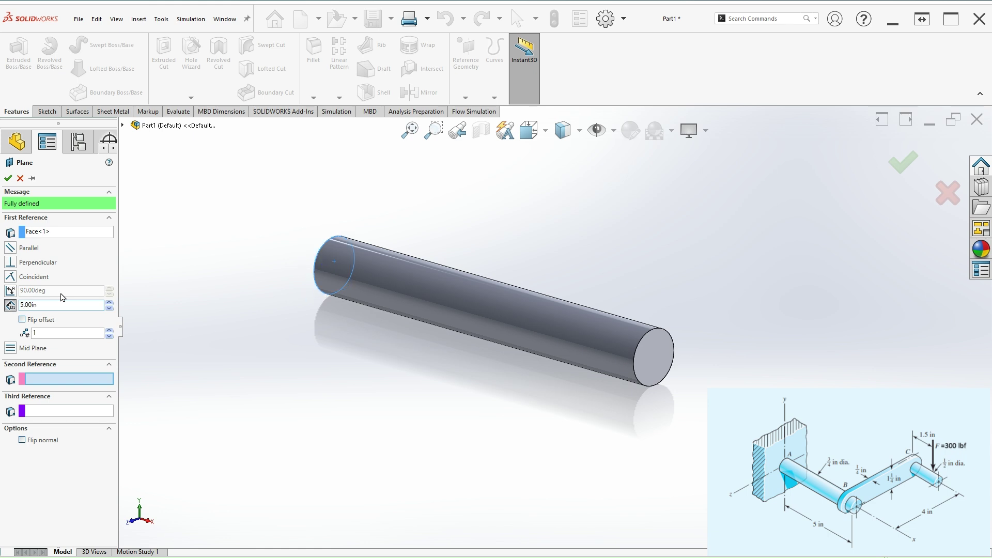
click(38, 322)
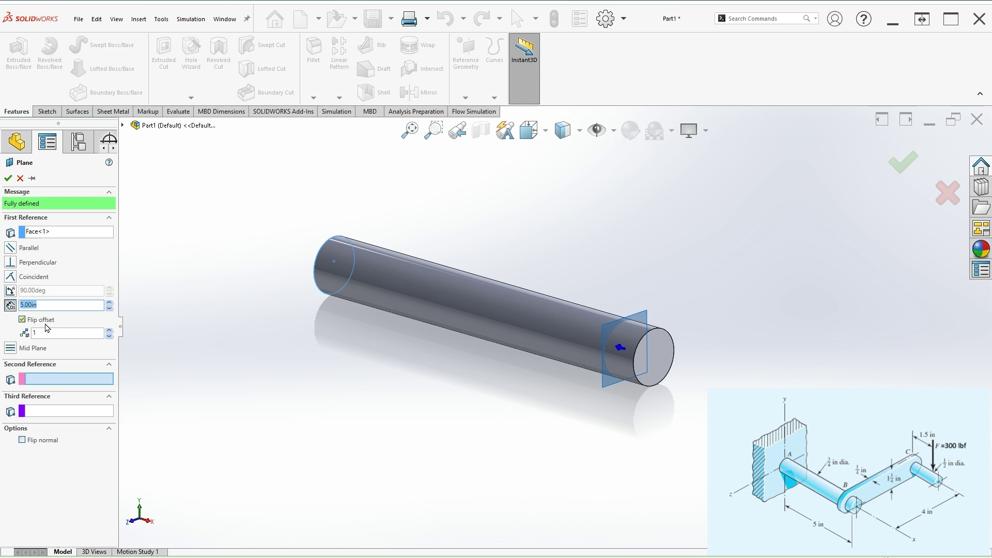
click(900, 174)
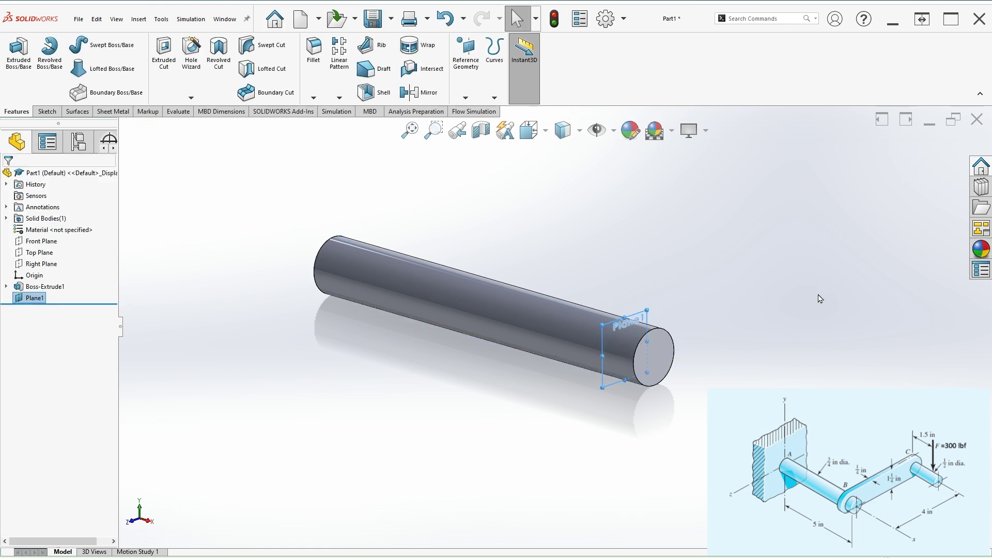
key(ctrl+7)
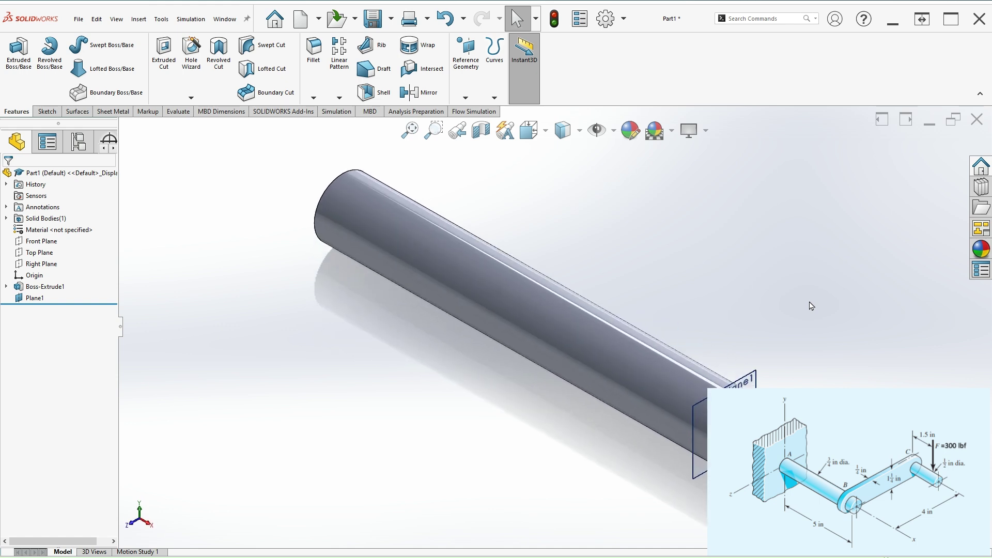
Sketch a straight slot on Plane1 from the origin extending to the left.
click(754, 380)
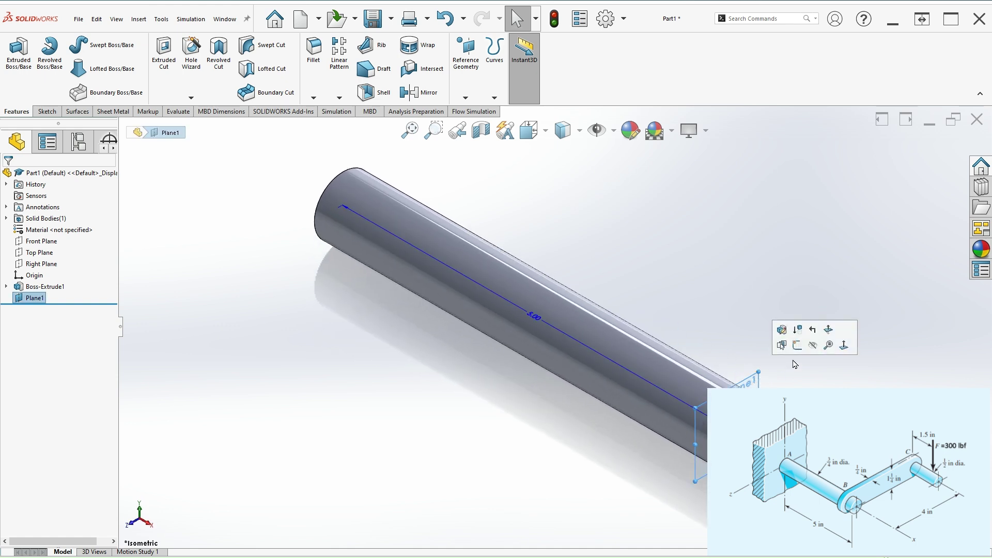
click(798, 345)
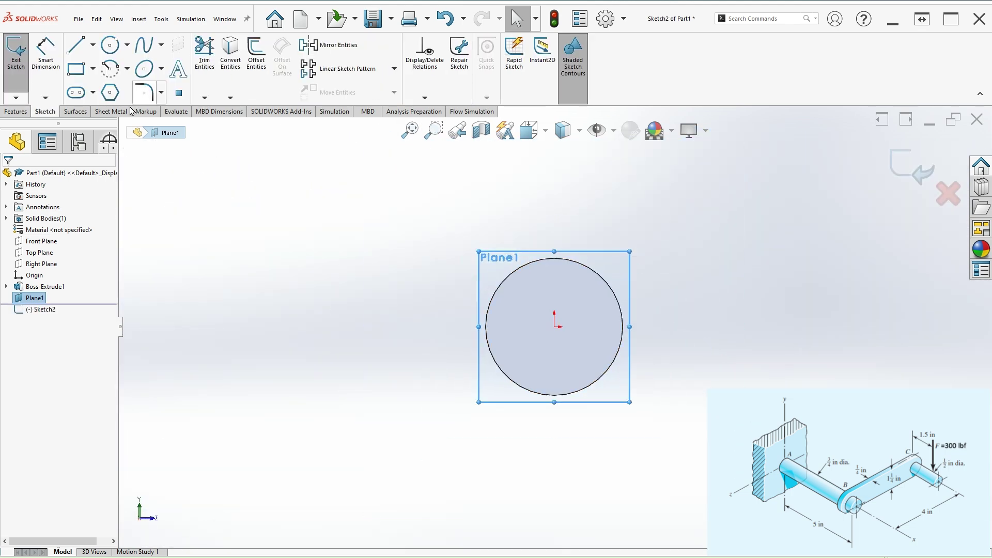
click(77, 97)
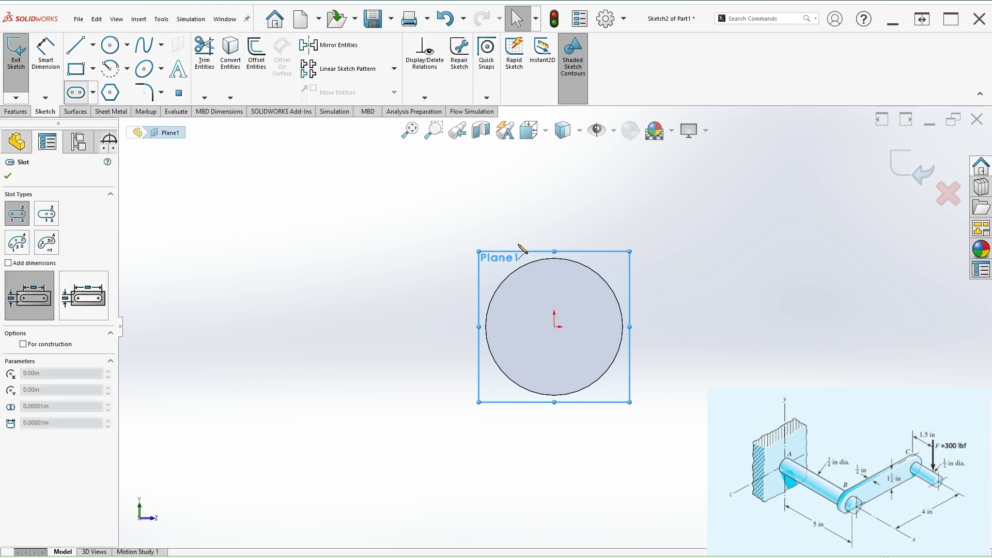
click(555, 326)
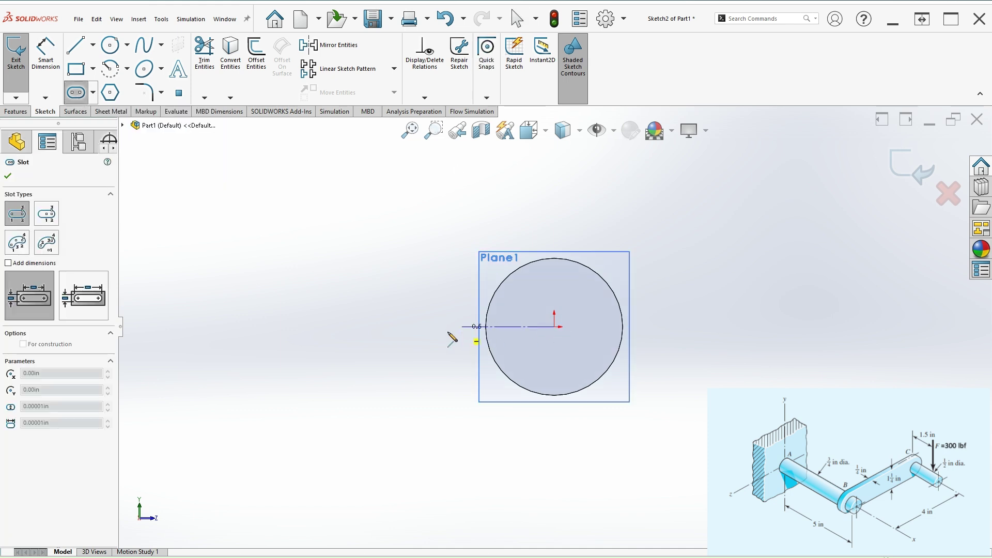
click(200, 327)
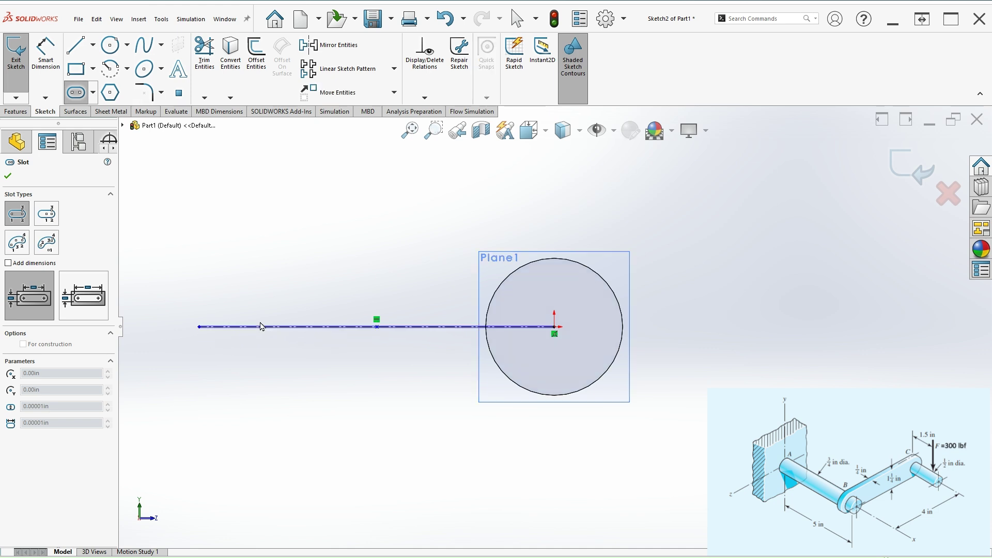
click(277, 233)
scroll(388, 299, up, 3)
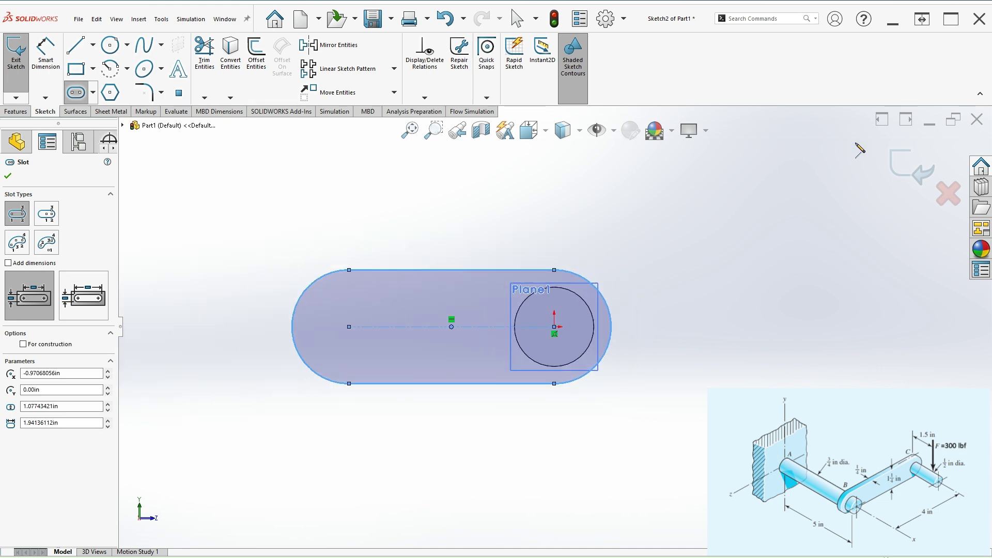
click(909, 165)
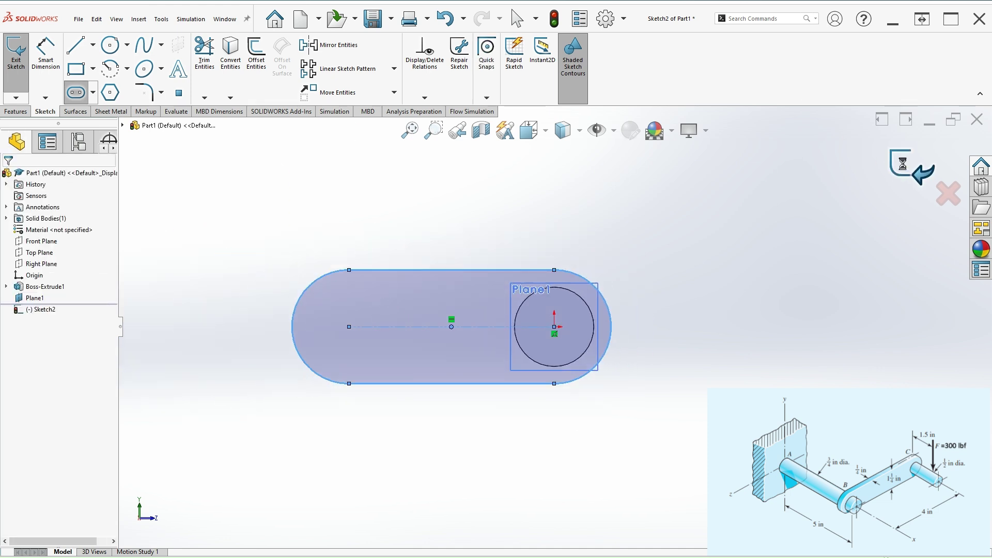
click(46, 114)
click(45, 52)
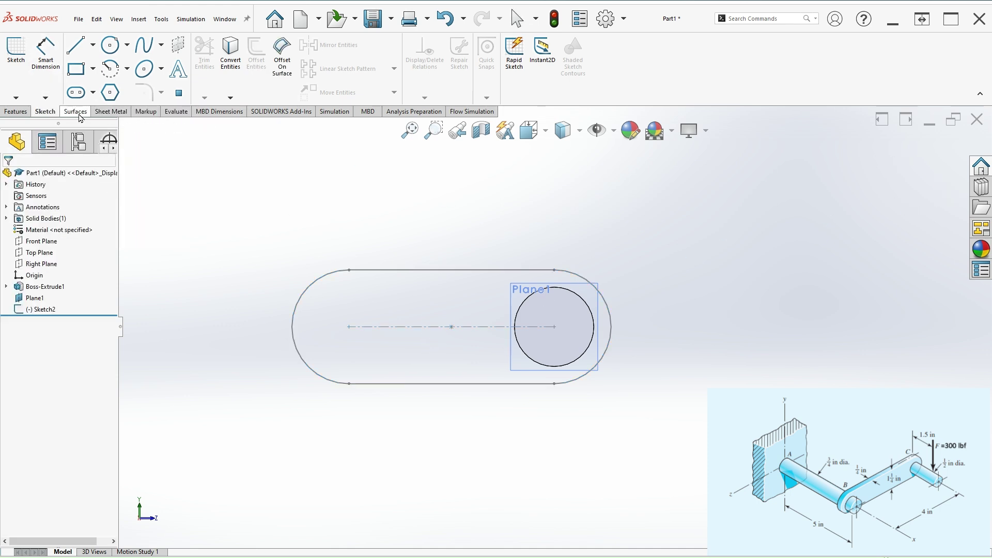
Dimension the slot's centre-to-centre length to 4 in.
click(40, 310)
click(45, 274)
click(46, 66)
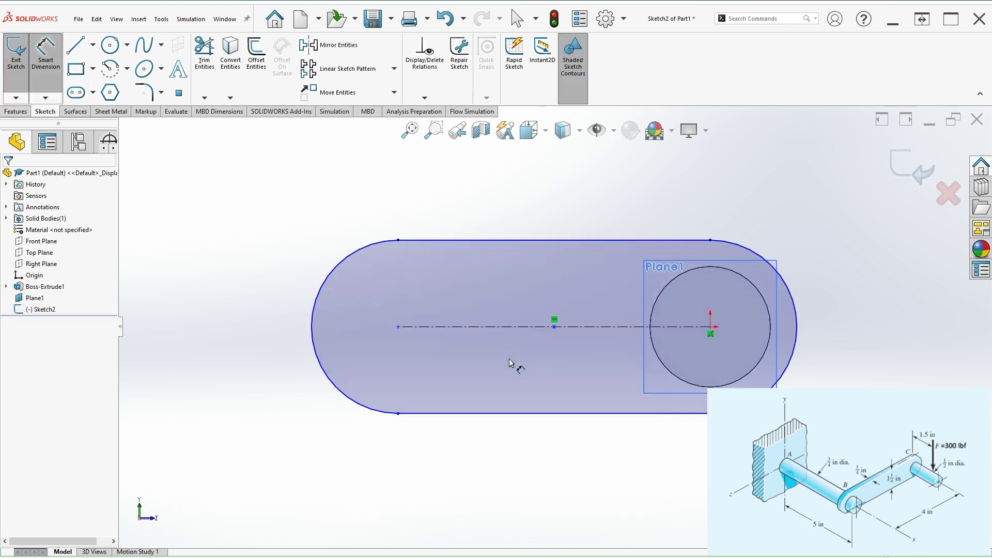
click(514, 326)
click(555, 481)
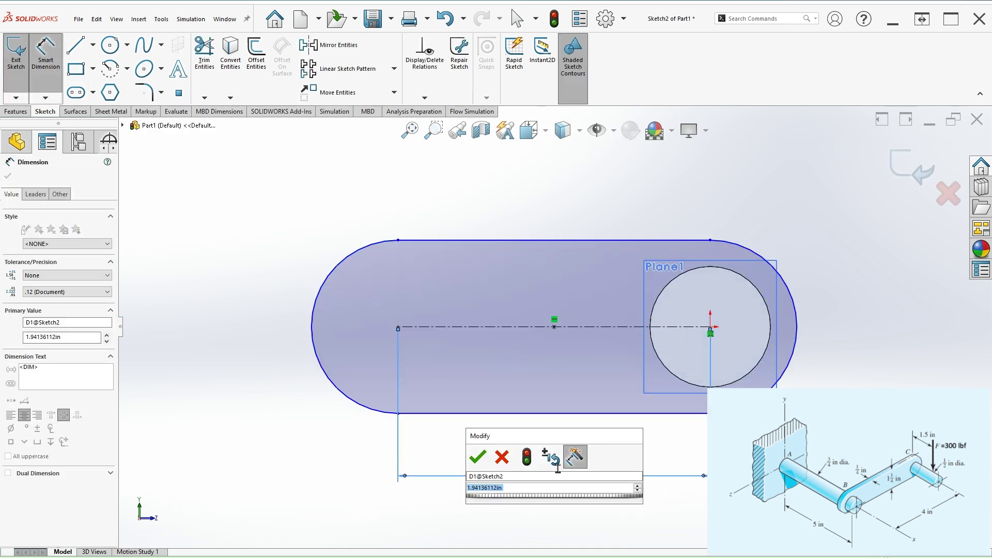
text(4)
key(Return)
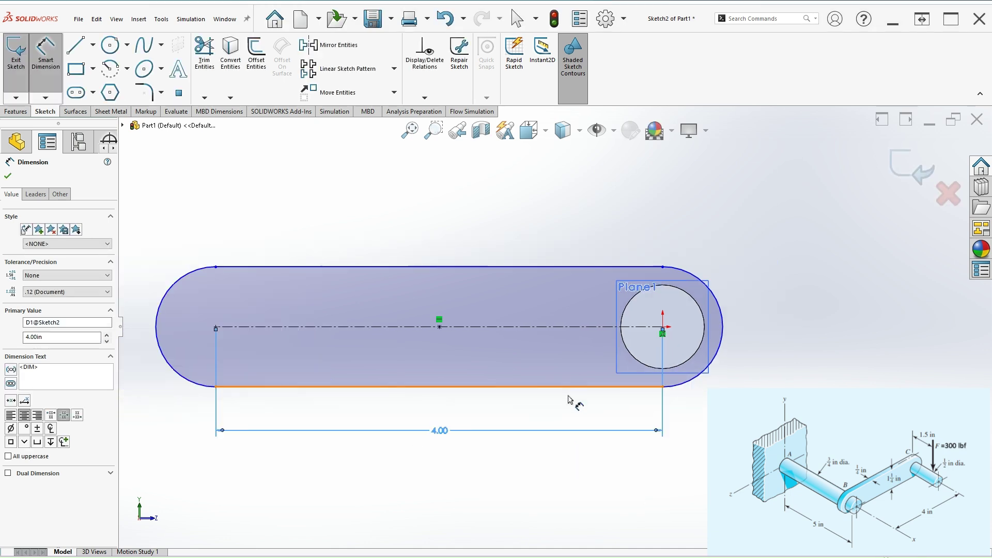
Dimension the slot's end arc radius to 0.625 in.
key(z)
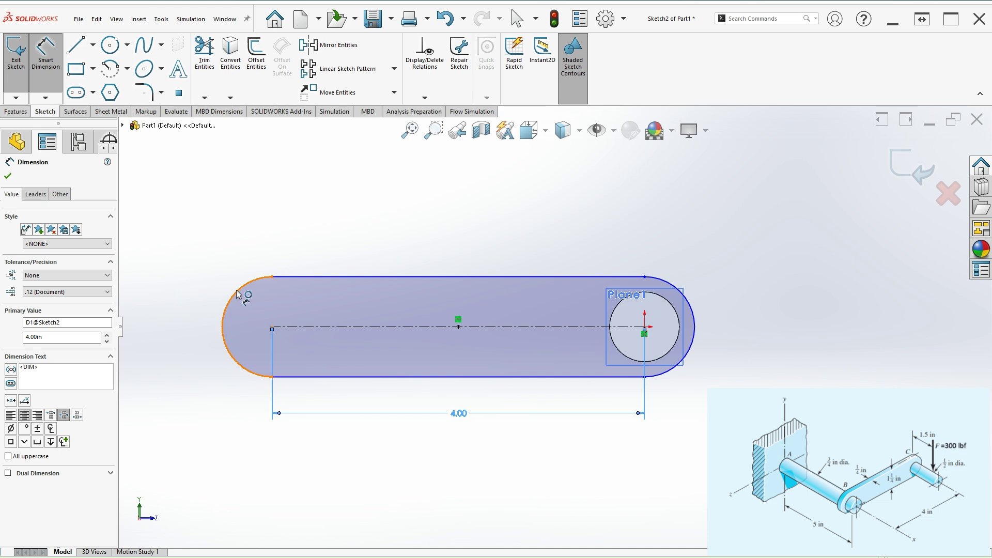
click(237, 294)
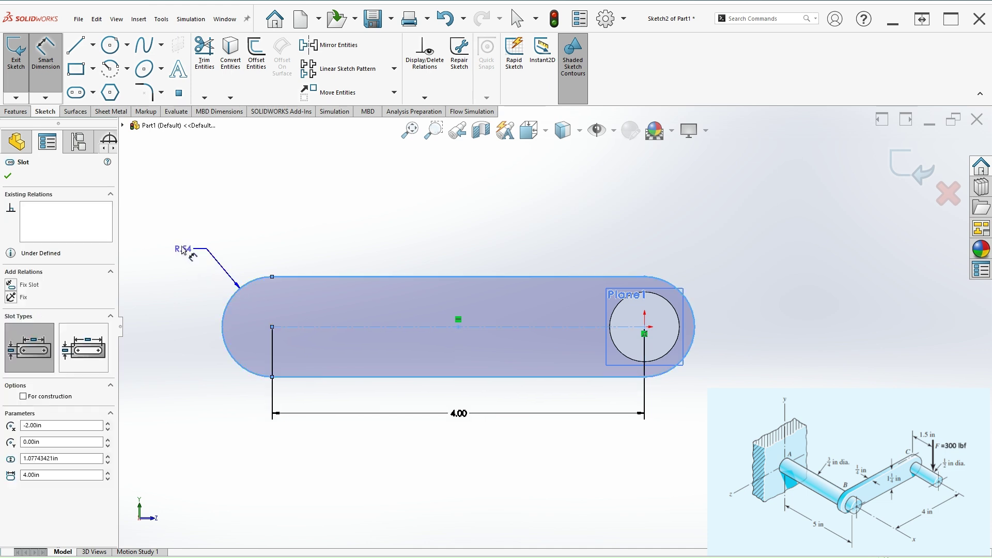
click(182, 263)
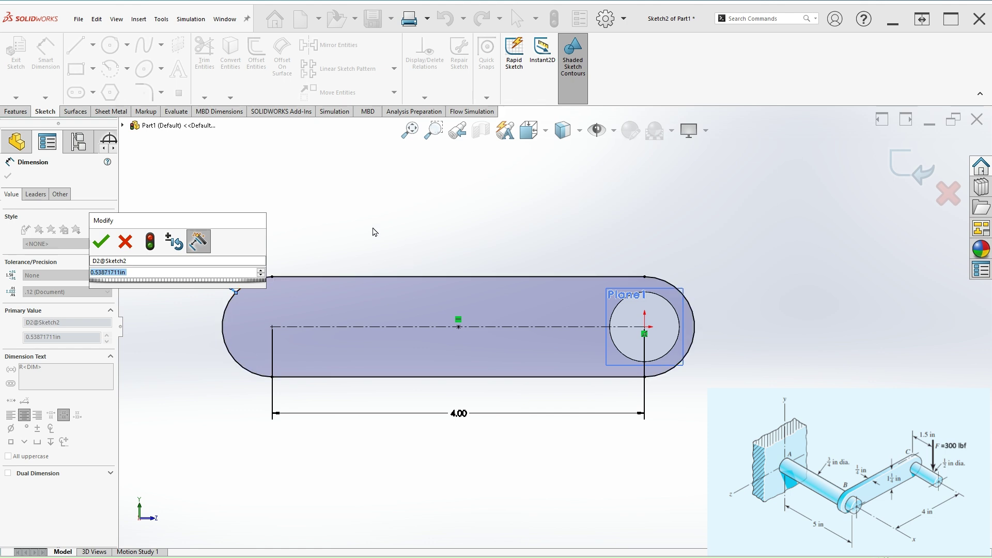
drag(179, 228, 318, 177)
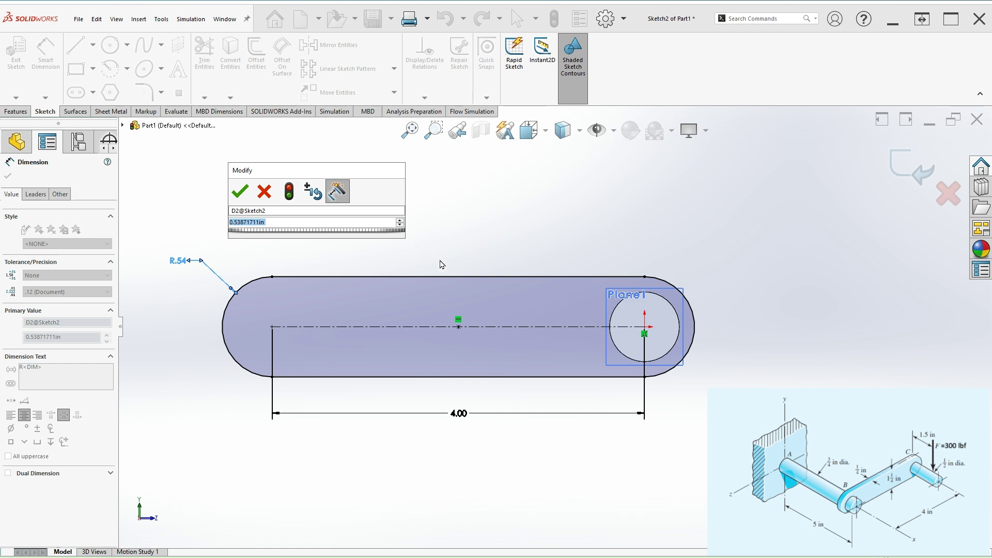
key(BackSpace)
text(.625)
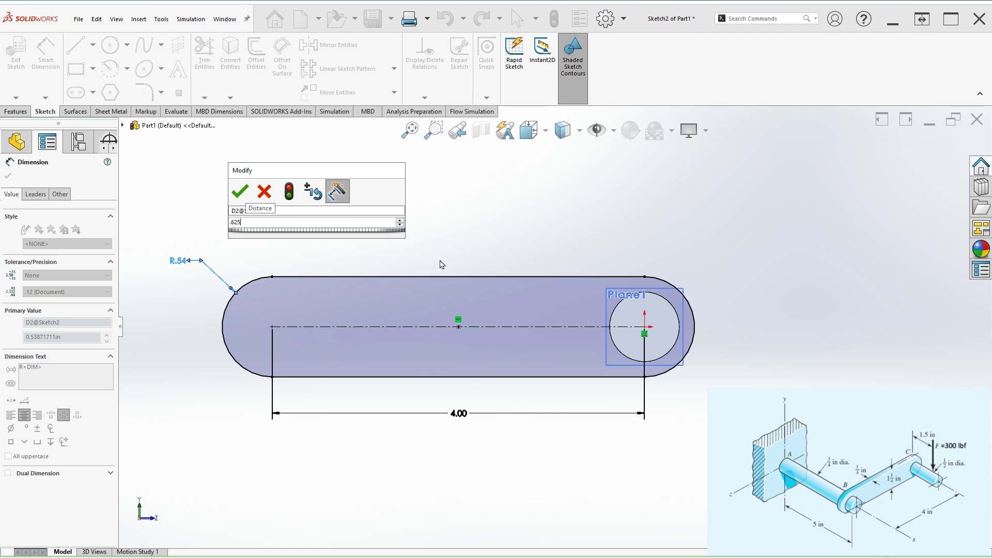
key(Return)
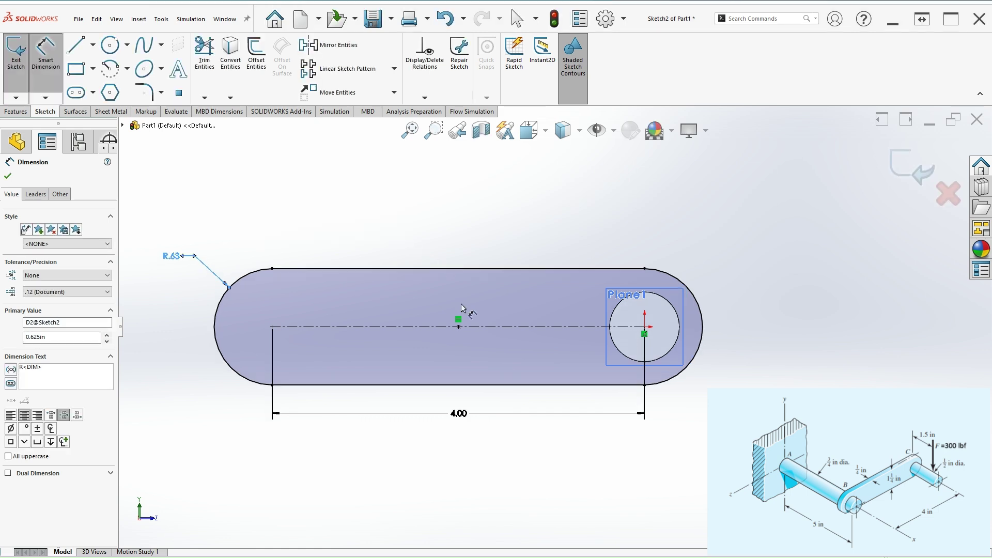
Extrude the slot sketch Mid Plane 0.25 in thick to form the crank arm plate.
key(Escape)
key(ctrl+b)
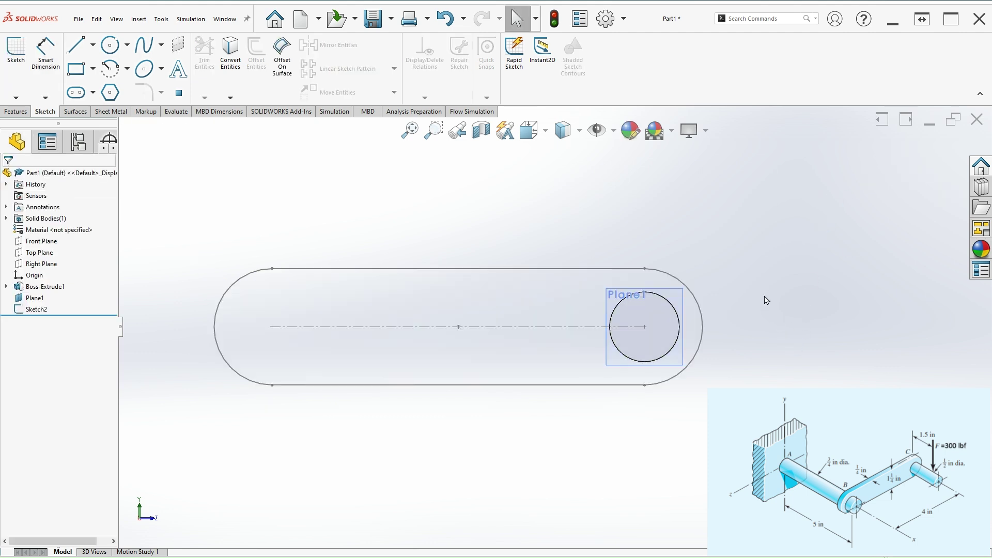
key(ctrl+7)
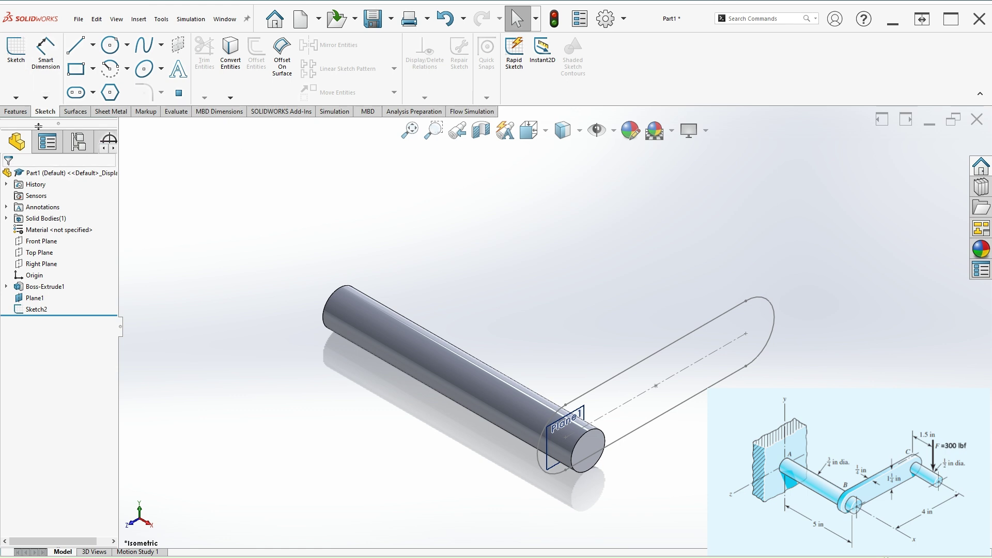
click(16, 111)
click(19, 52)
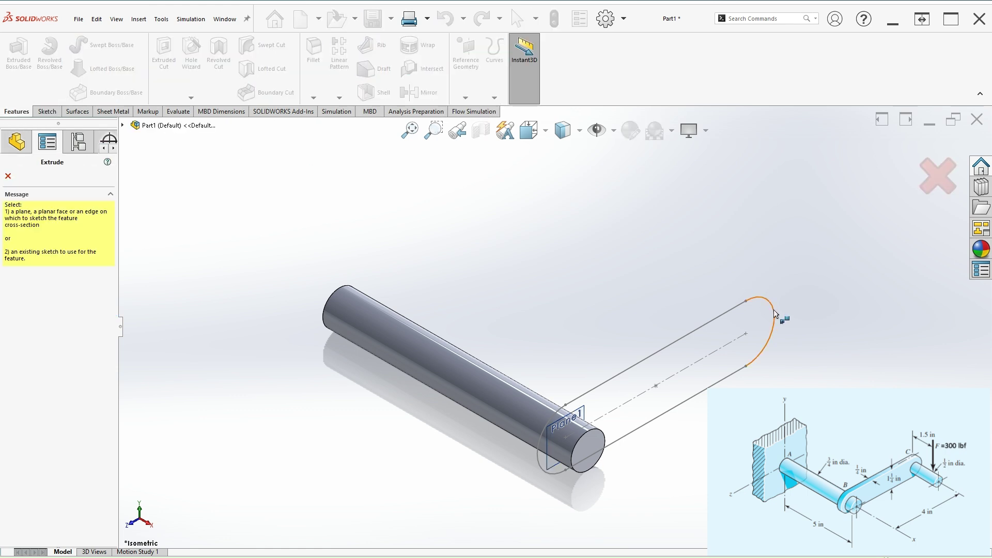
click(637, 365)
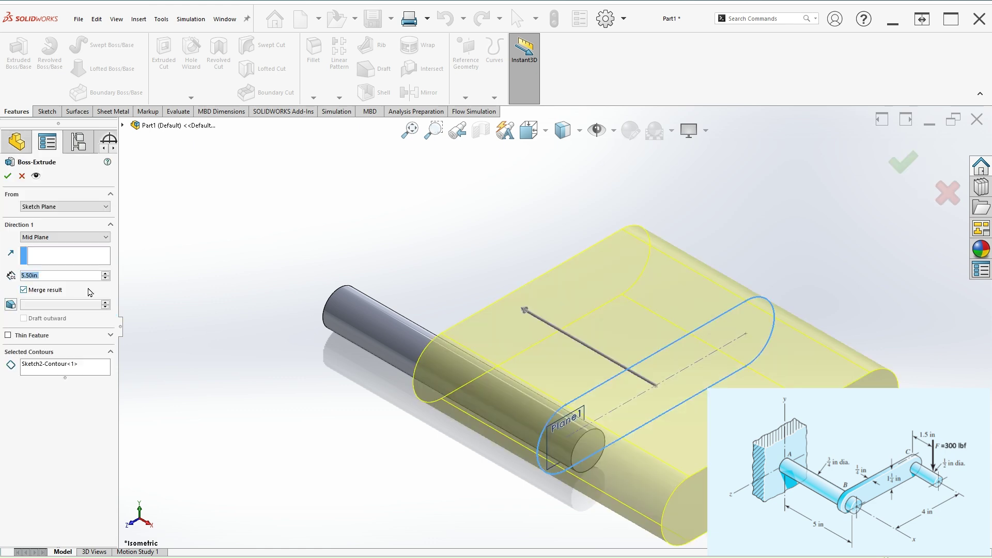
text(.25)
key(Return)
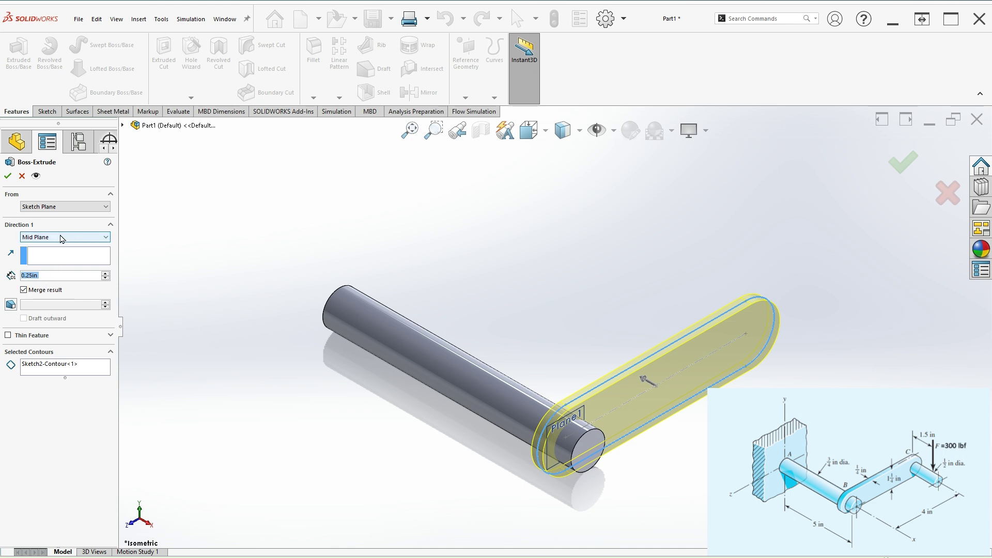
click(902, 165)
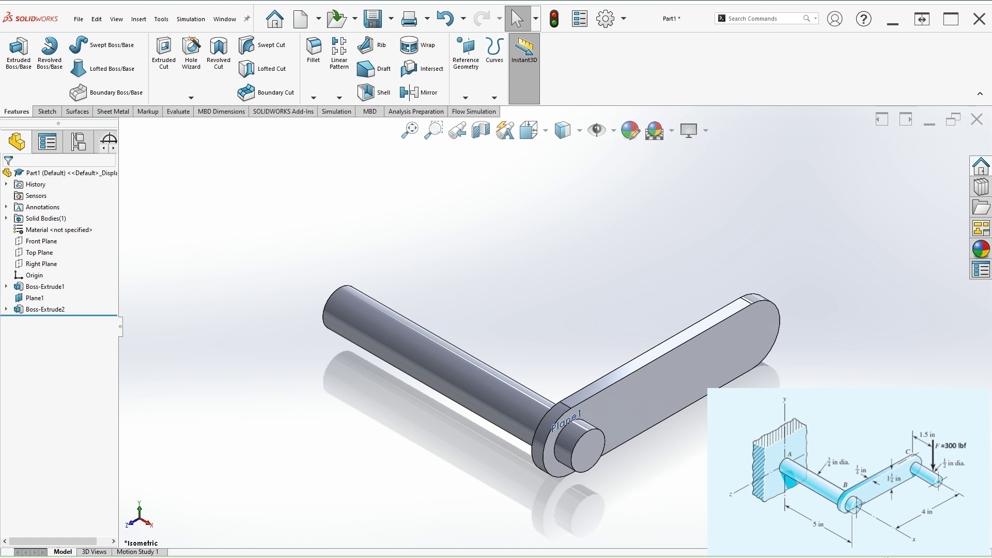
key(f)
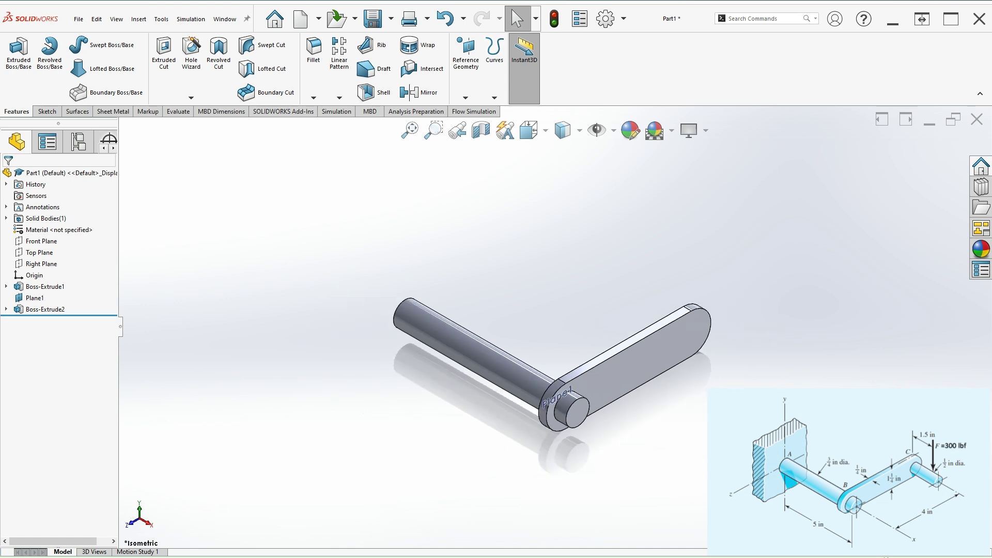
On Plane1, draw a 0.50 in diameter circle centred at the plate's far end.
scroll(943, 344, down, 1)
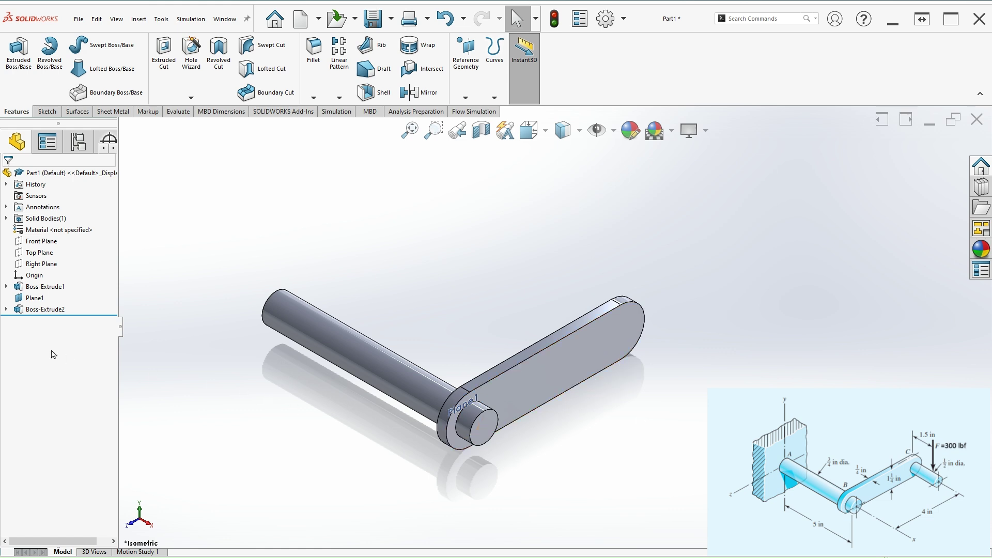
click(37, 300)
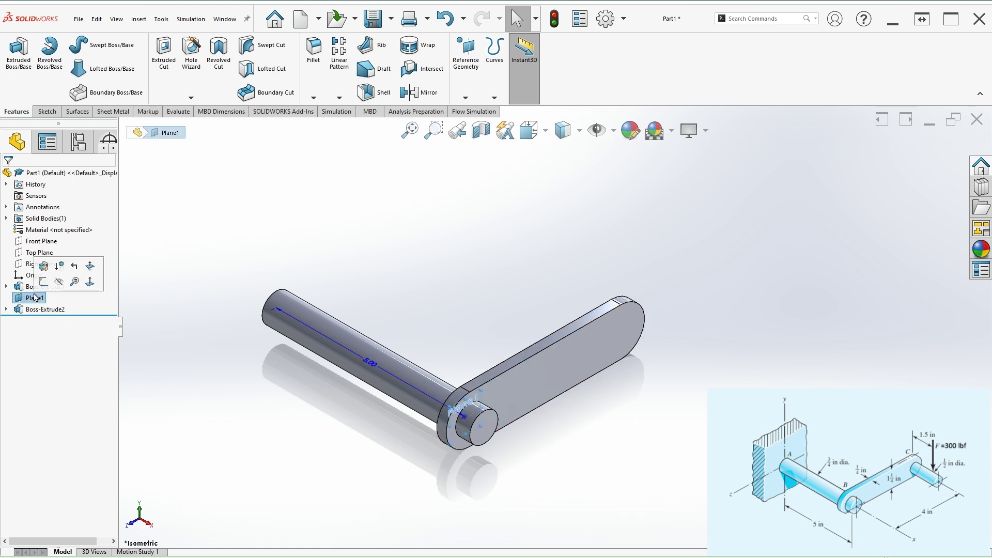
click(44, 282)
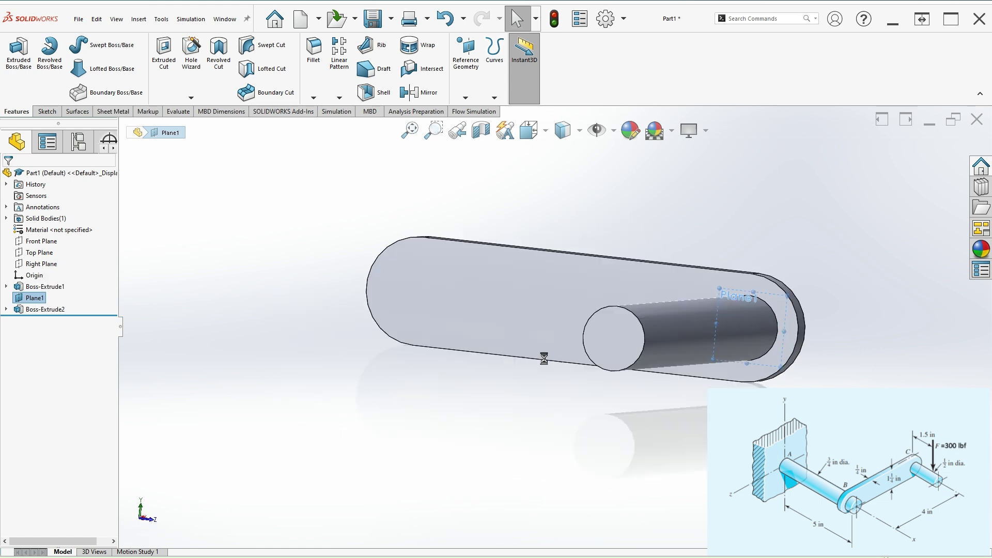
click(110, 44)
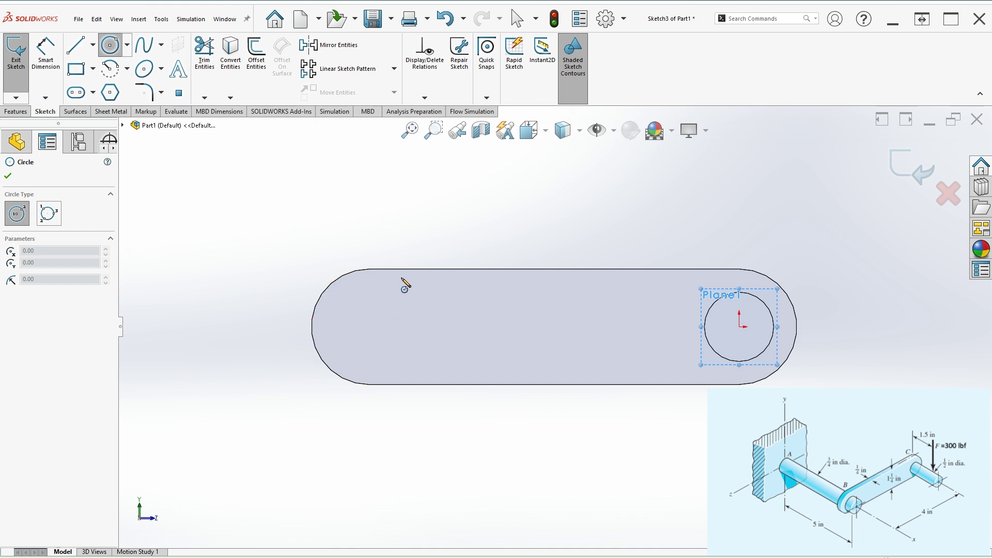
click(369, 328)
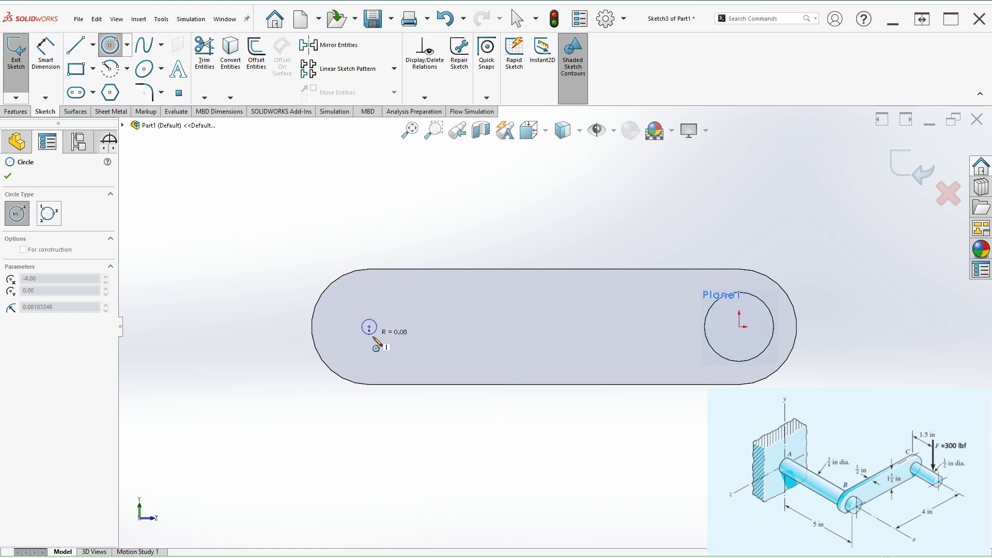
click(379, 356)
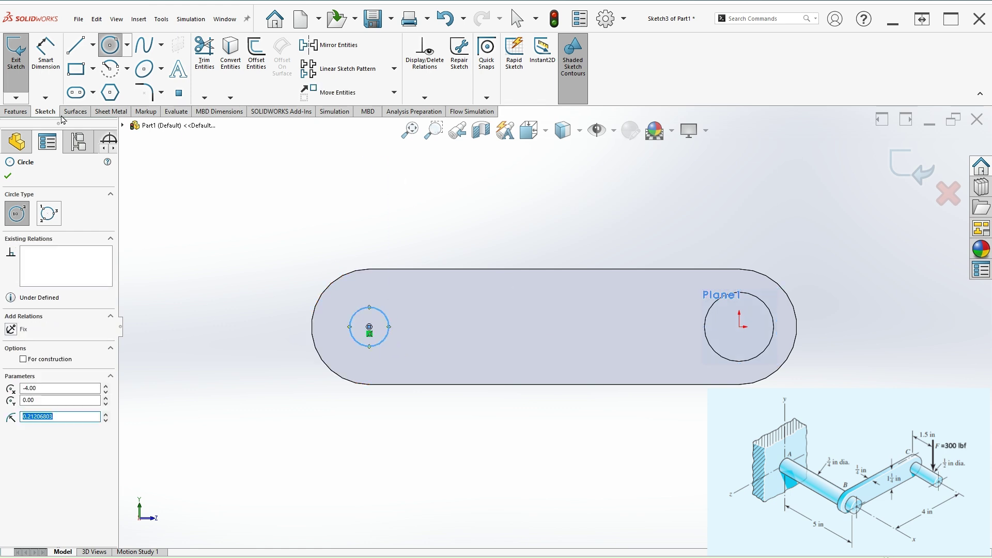
click(46, 51)
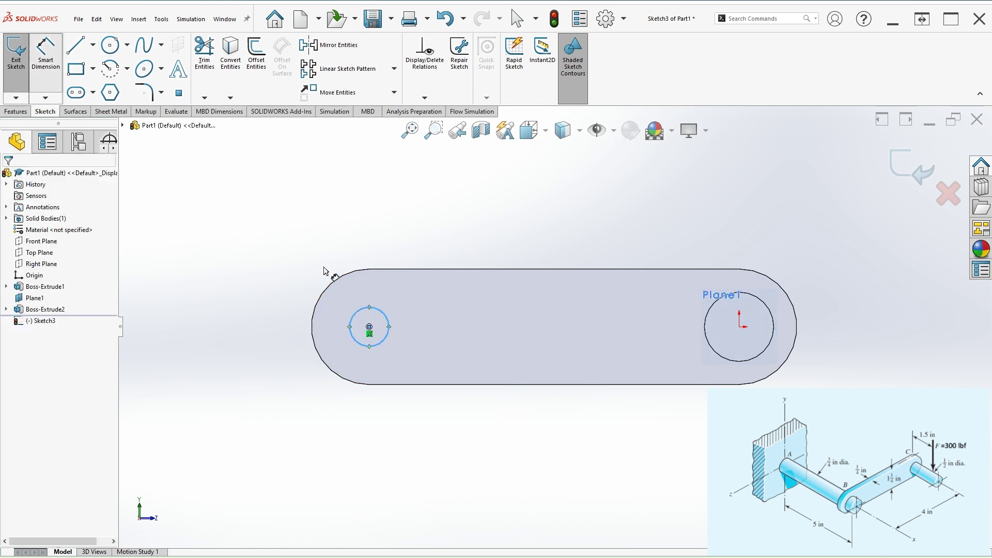
click(367, 309)
click(408, 237)
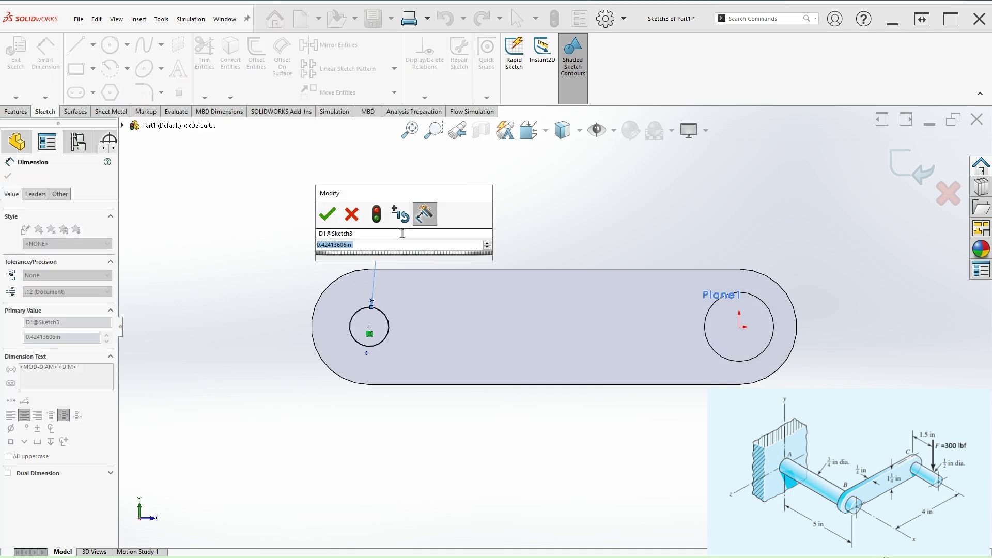
text(0.5)
key(Return)
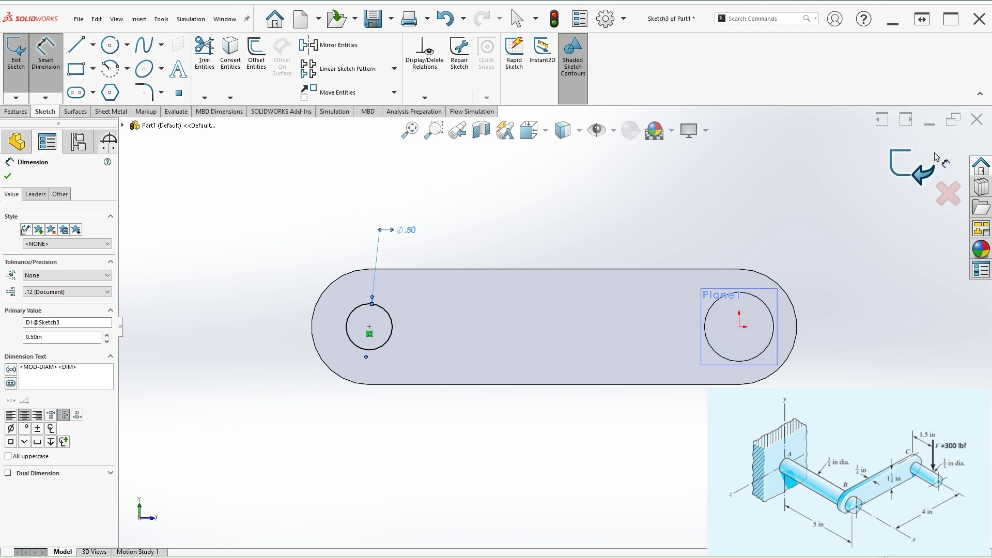
Close Sketch3 and return to the isometric view.
click(923, 168)
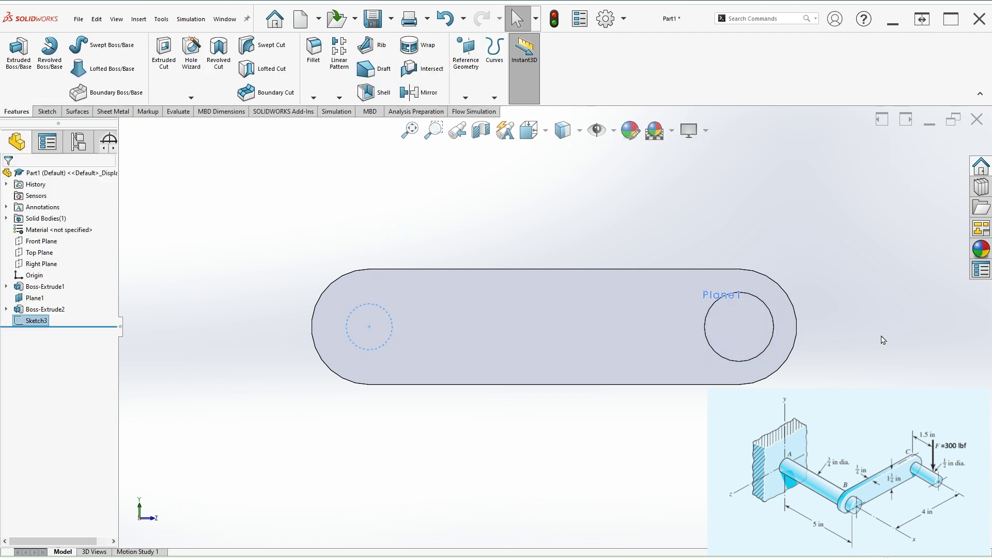
middle_drag(888, 327, 893, 365)
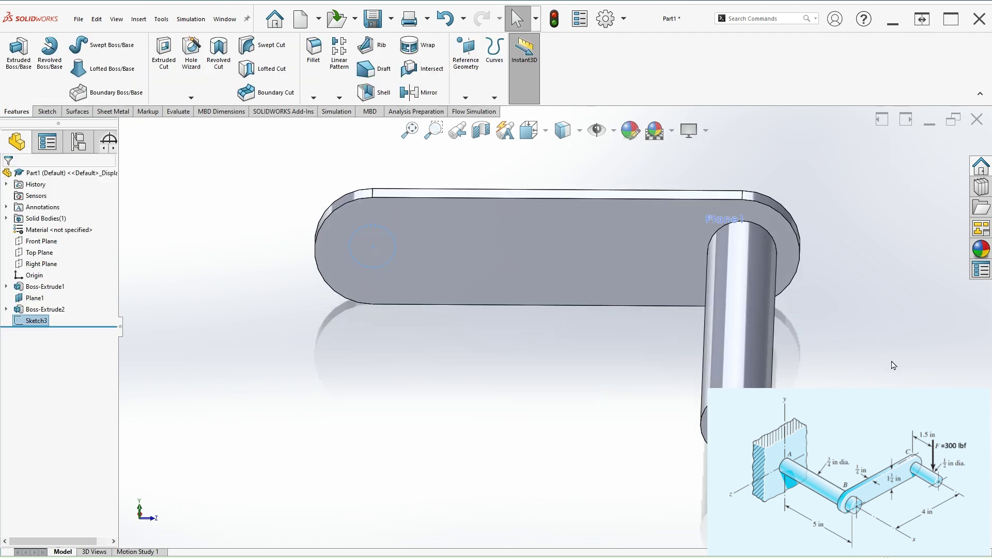
key(ctrl+7)
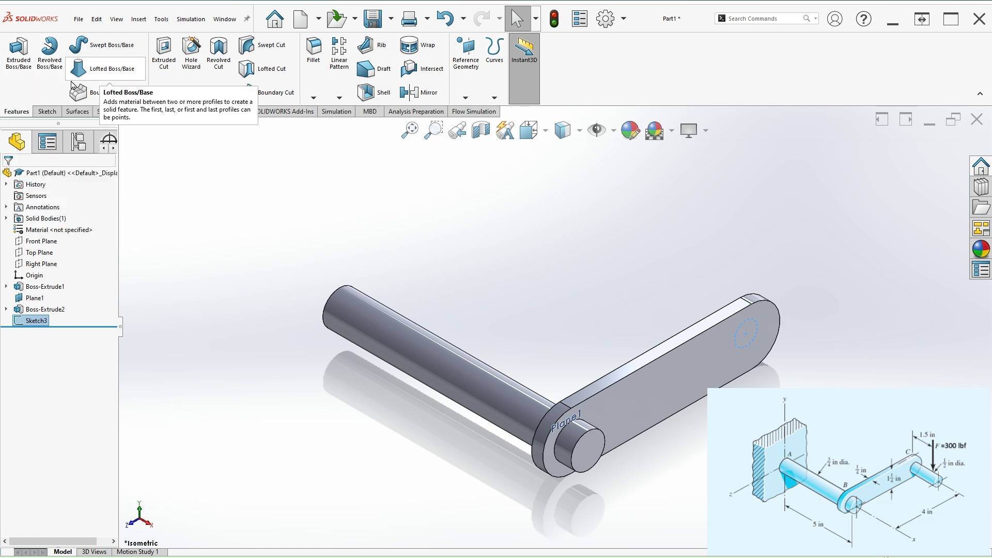
Extrude the 0.50 in circle Blind 1.5 in, flipped outward, to form the pin.
click(33, 65)
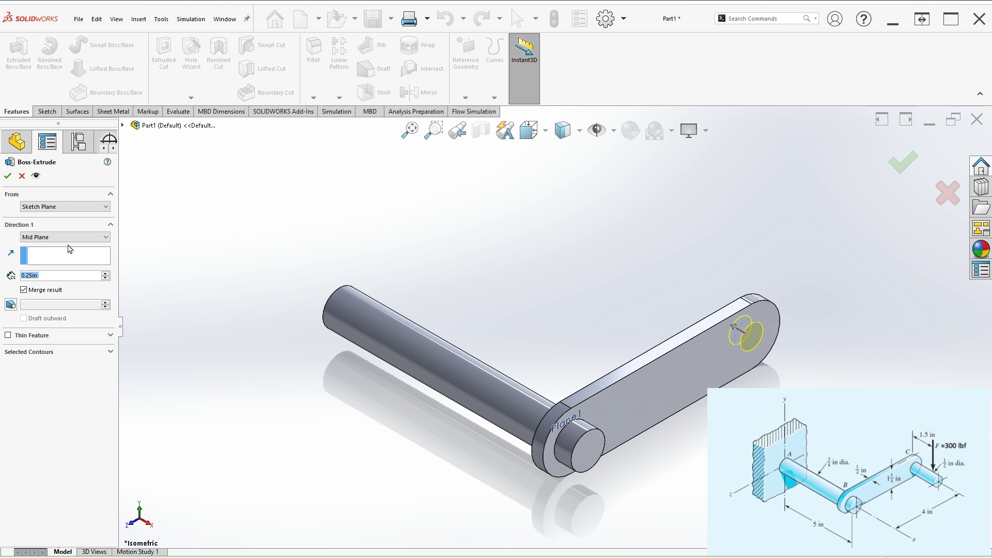
click(66, 238)
click(62, 247)
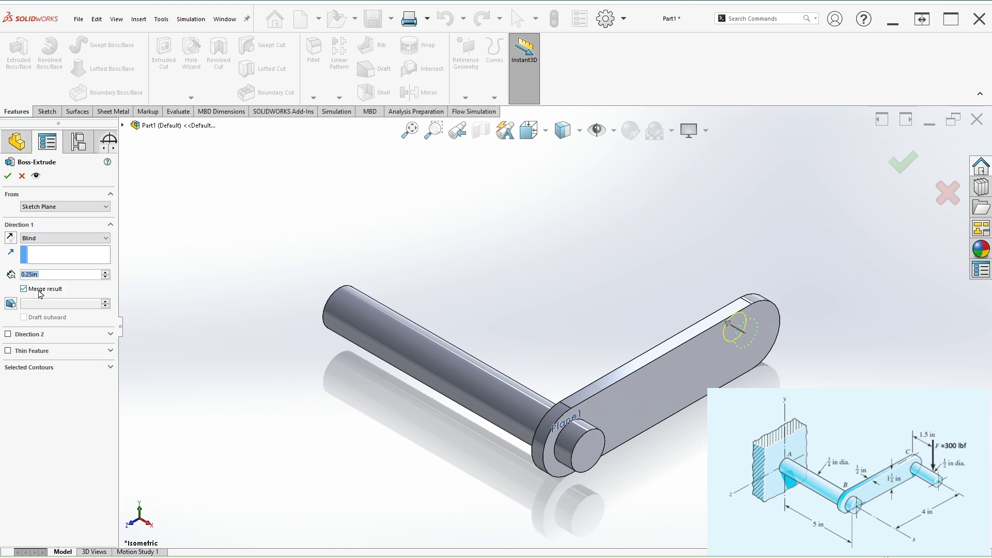
click(11, 239)
double_click(59, 275)
text(1.5)
key(Return)
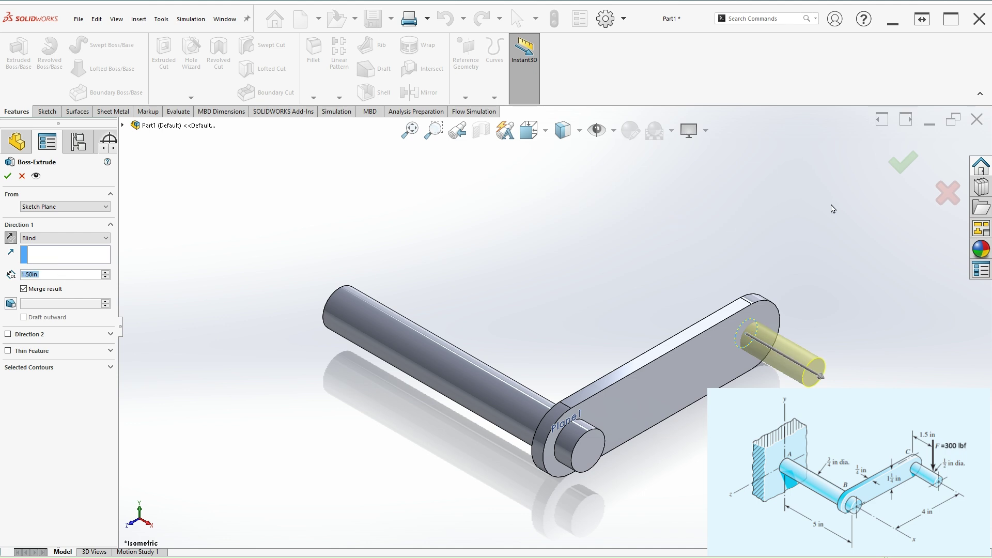
click(905, 162)
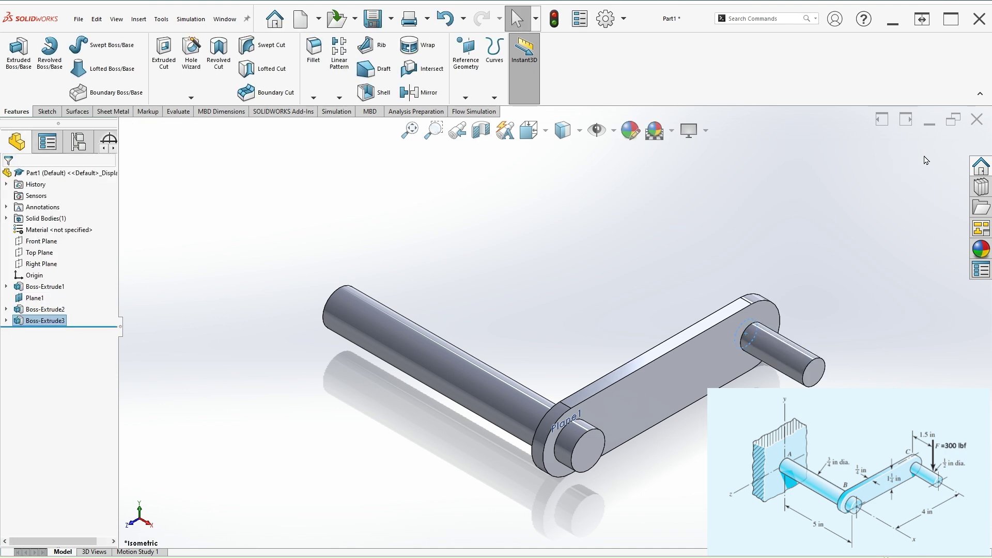
click(838, 370)
key(f)
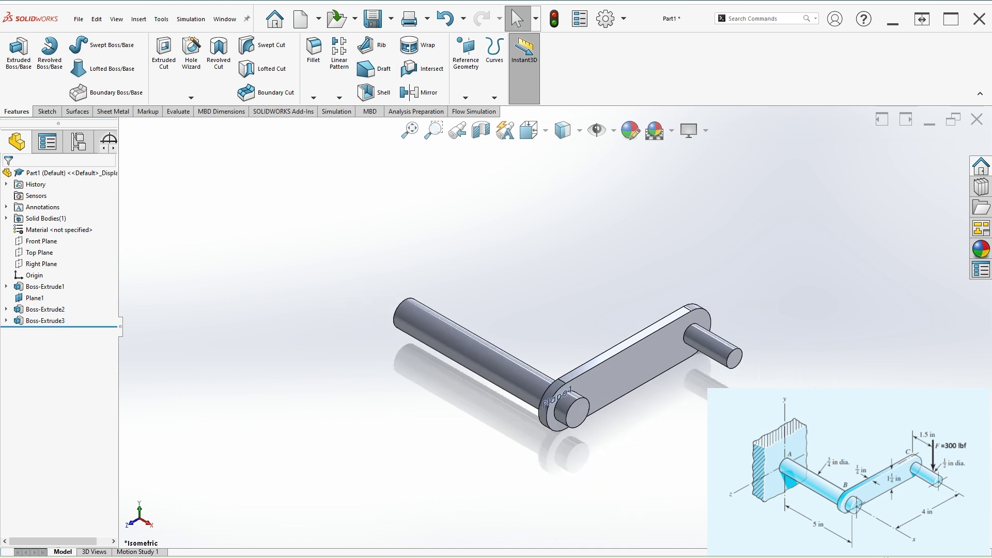
Assign AISI 1020 steel as the part's material through Edit Material.
scroll(620, 359, down, 3)
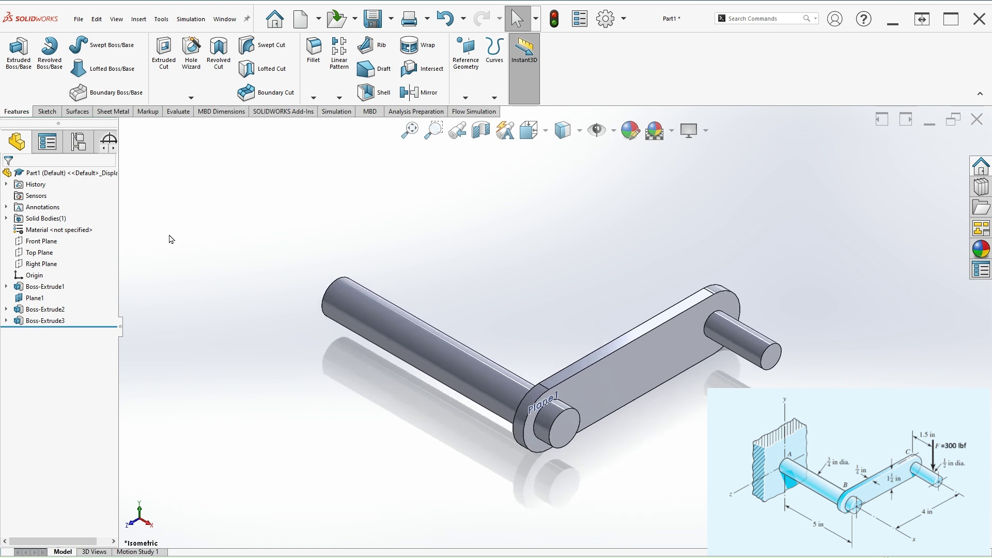
right_click(76, 233)
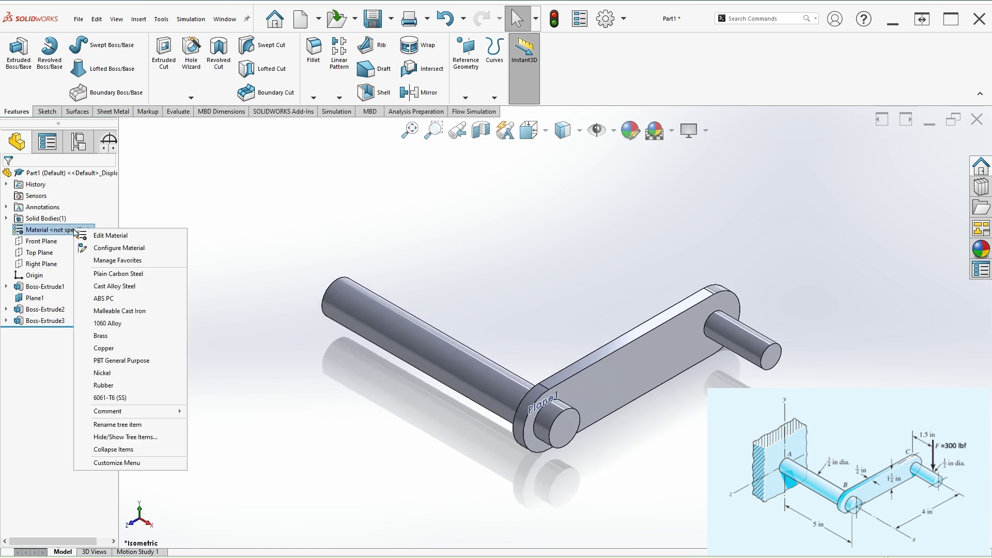
click(111, 236)
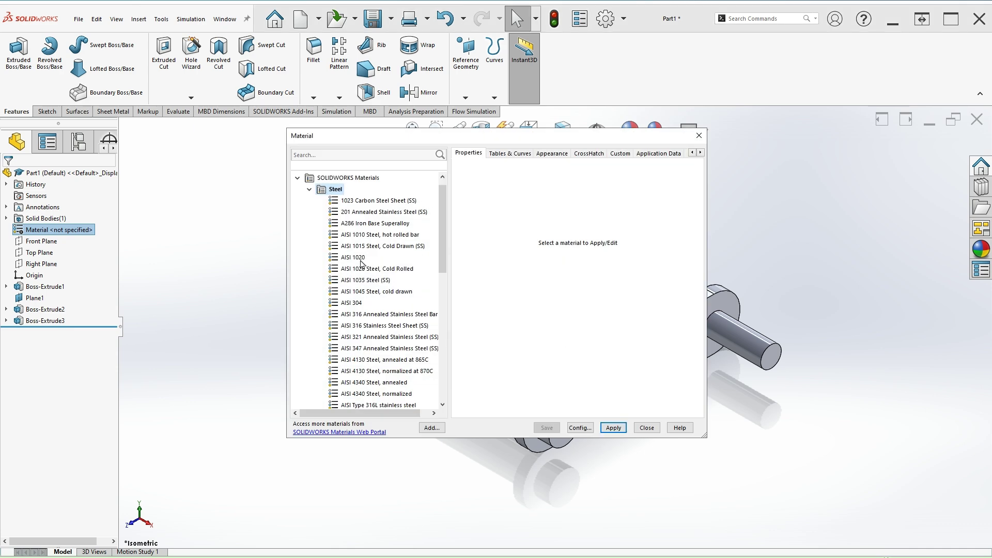
click(353, 258)
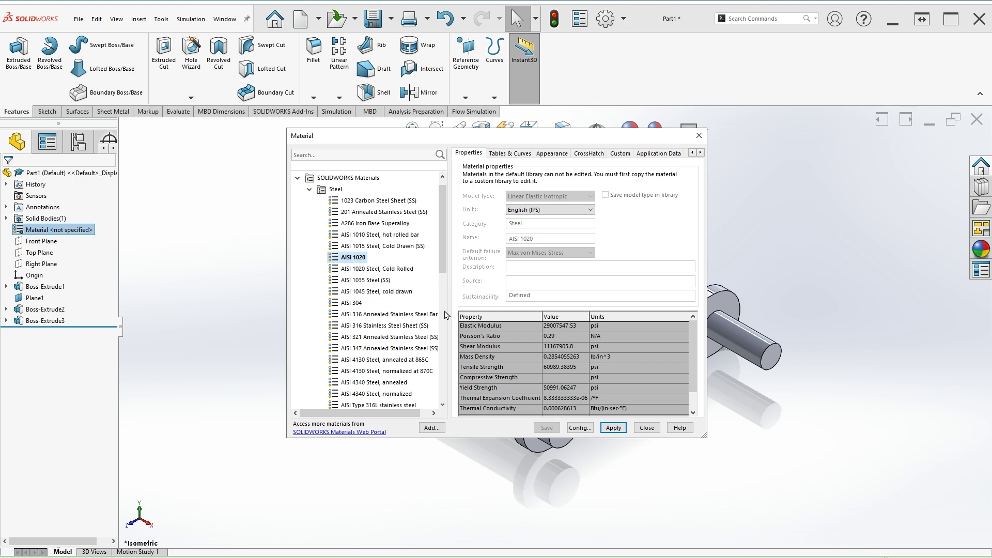
click(614, 429)
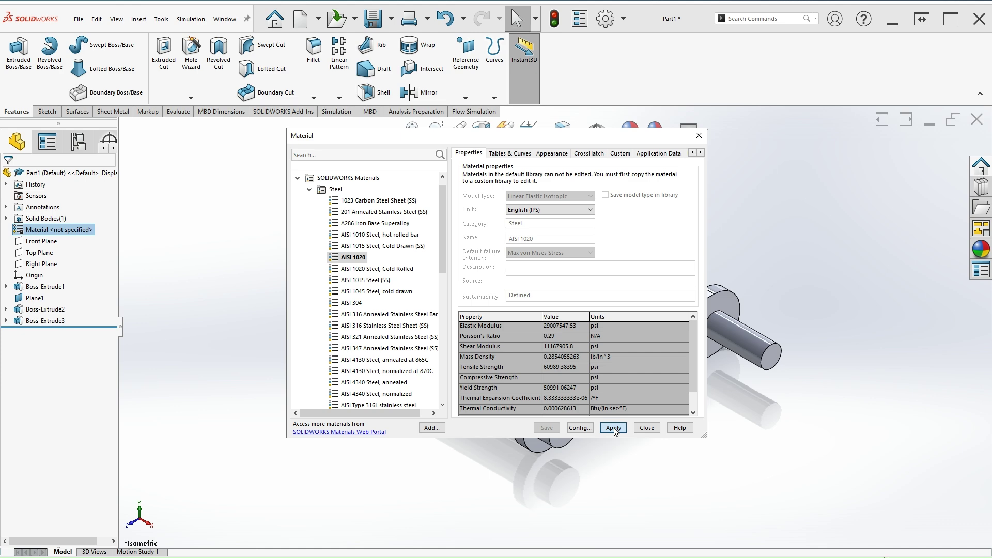
click(647, 428)
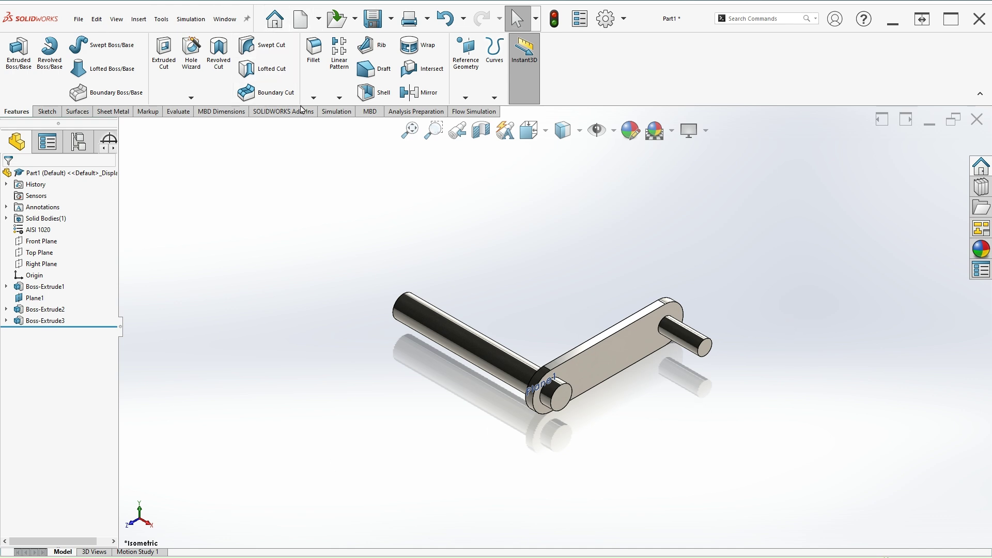
Check the Simulation add-in under Tools > Add-Ins and create the static study Static 1.
click(336, 111)
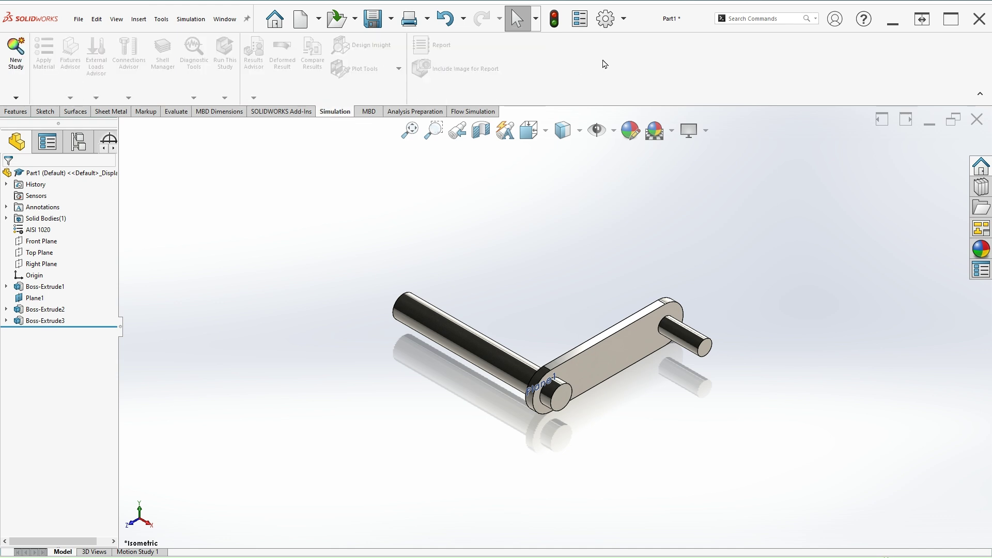
click(626, 20)
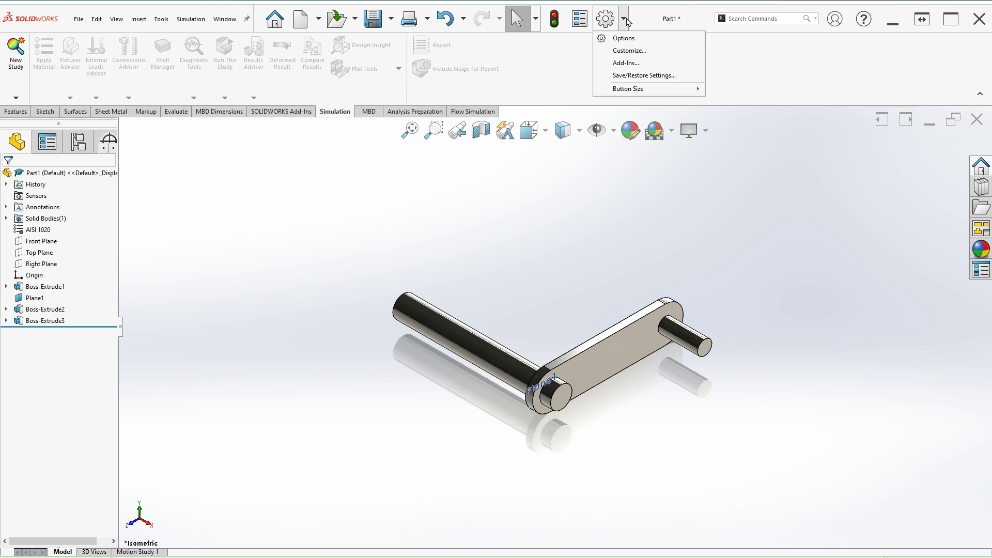
click(626, 62)
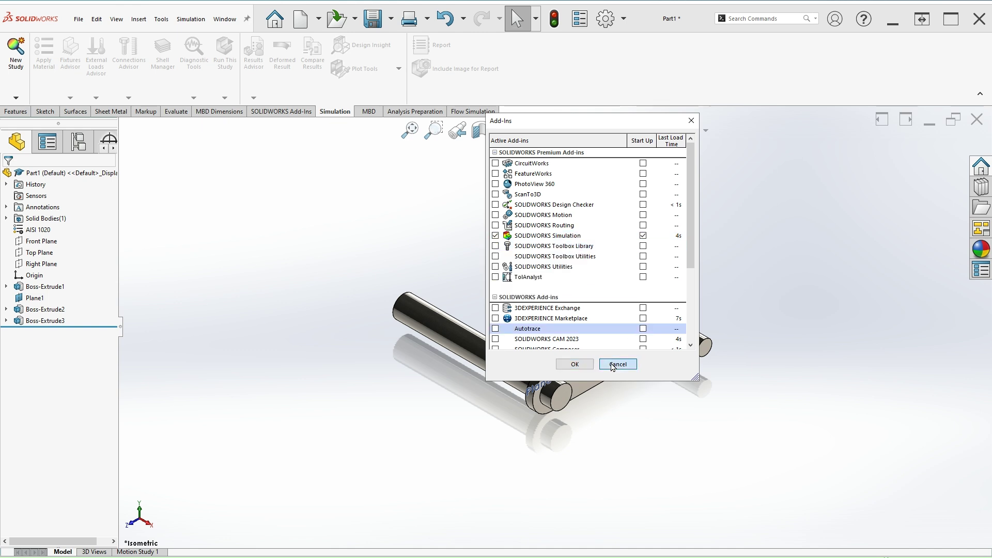
click(575, 364)
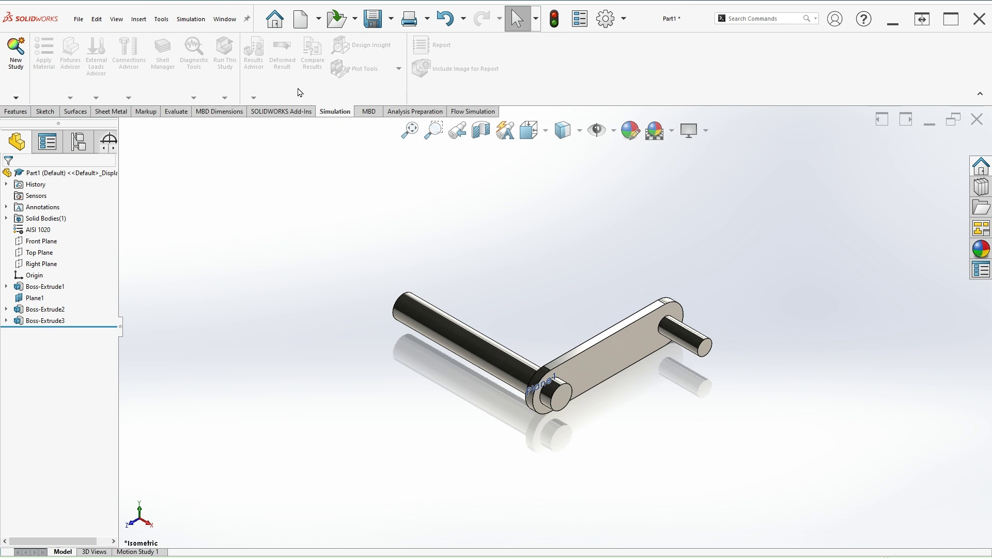
click(17, 61)
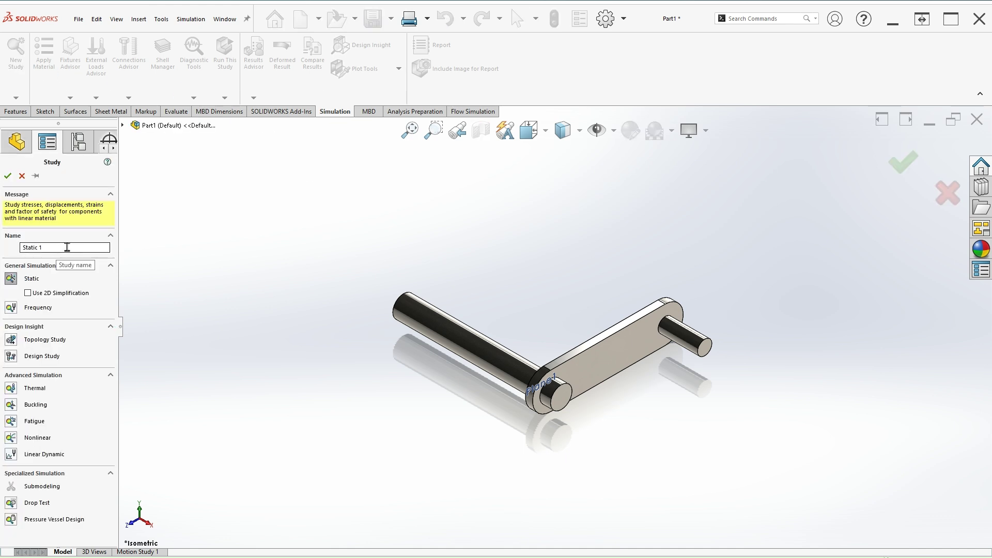
click(7, 176)
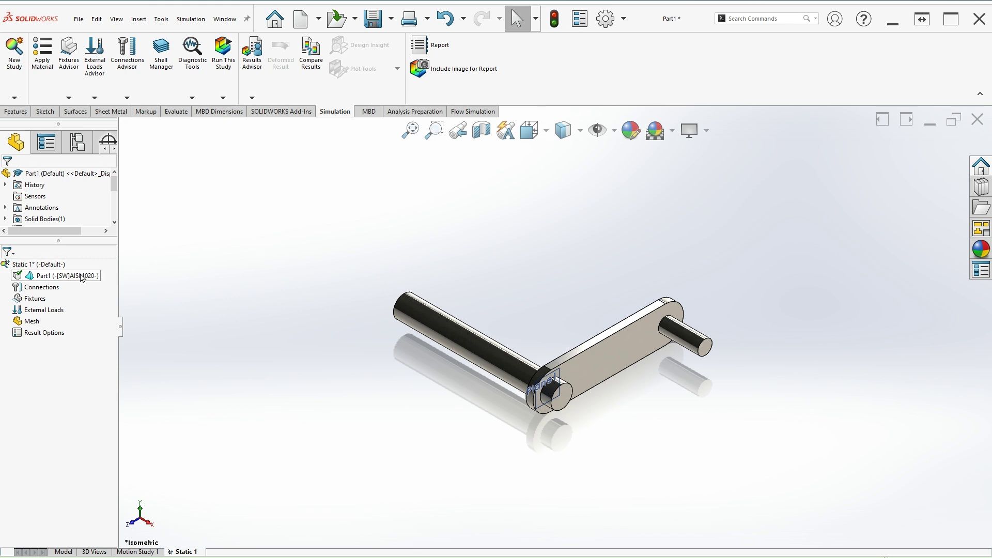
Add a Fixed Geometry restraint, Fixed-1, on the long rod's end face, ending in isometric view.
click(82, 276)
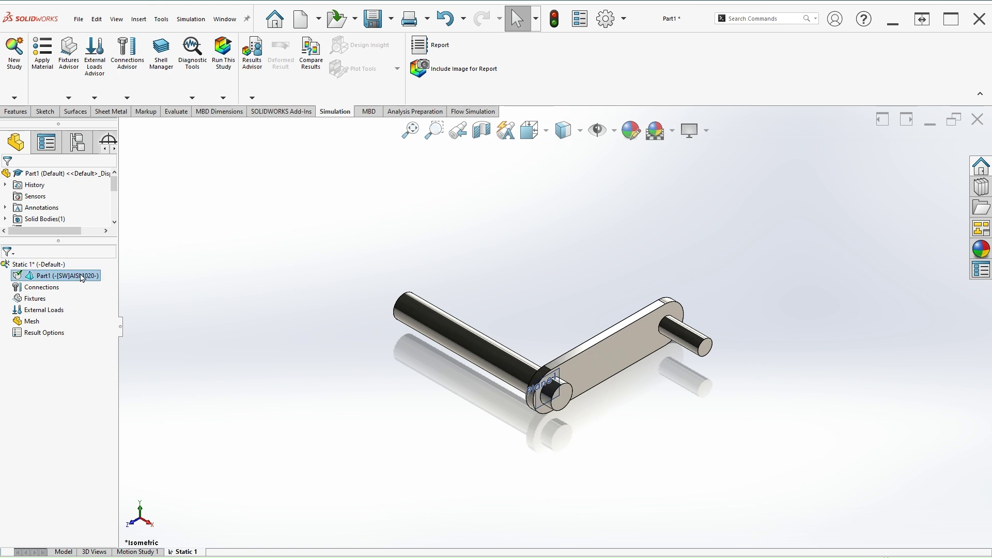
right_click(81, 277)
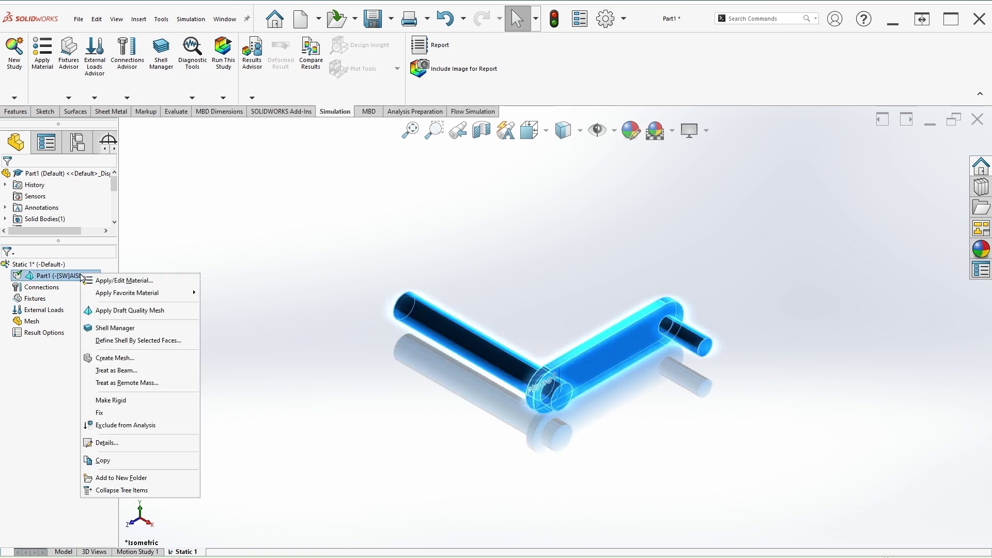
click(40, 279)
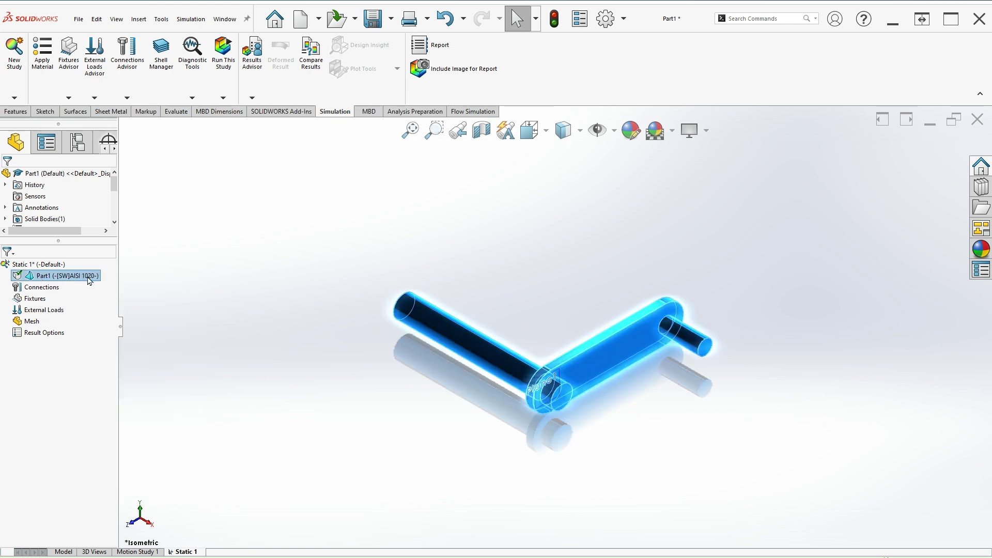
click(34, 299)
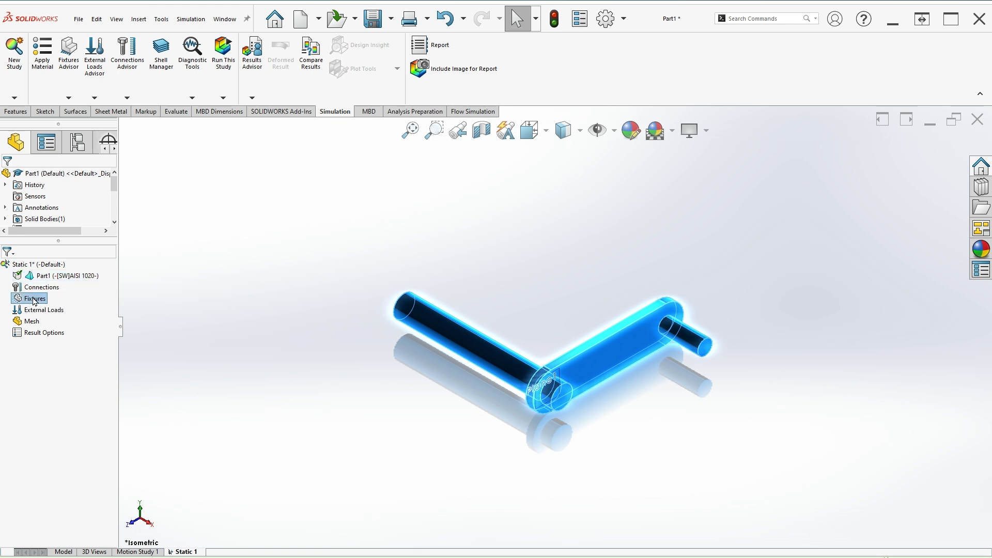
right_click(33, 300)
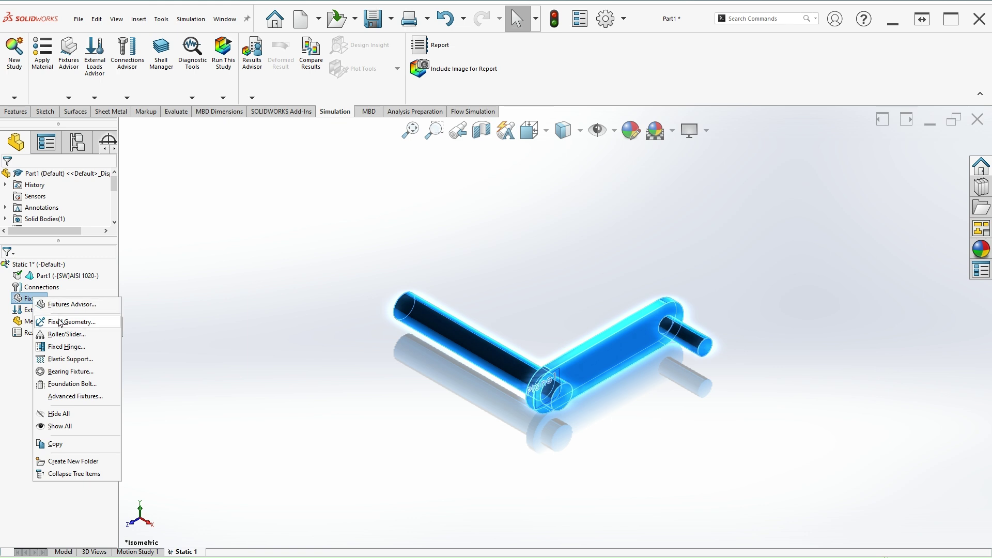
click(78, 322)
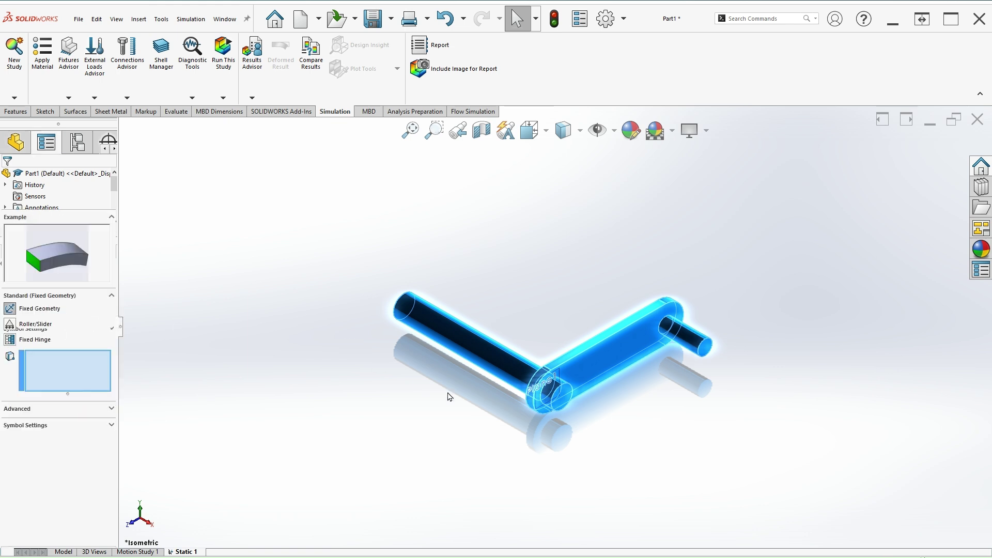
middle_drag(457, 406, 501, 357)
scroll(500, 357, down, 3)
click(504, 339)
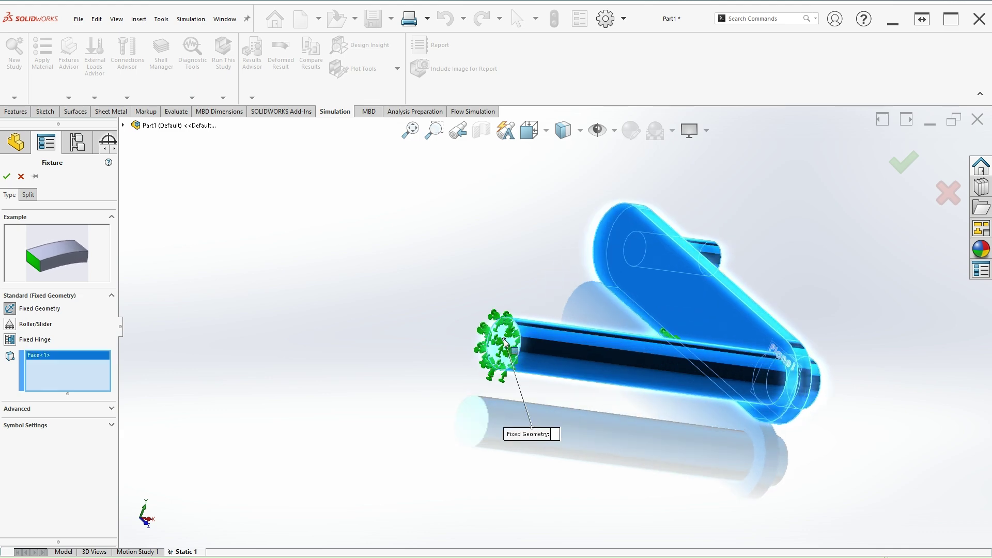
middle_drag(653, 432, 644, 425)
key(ctrl+7)
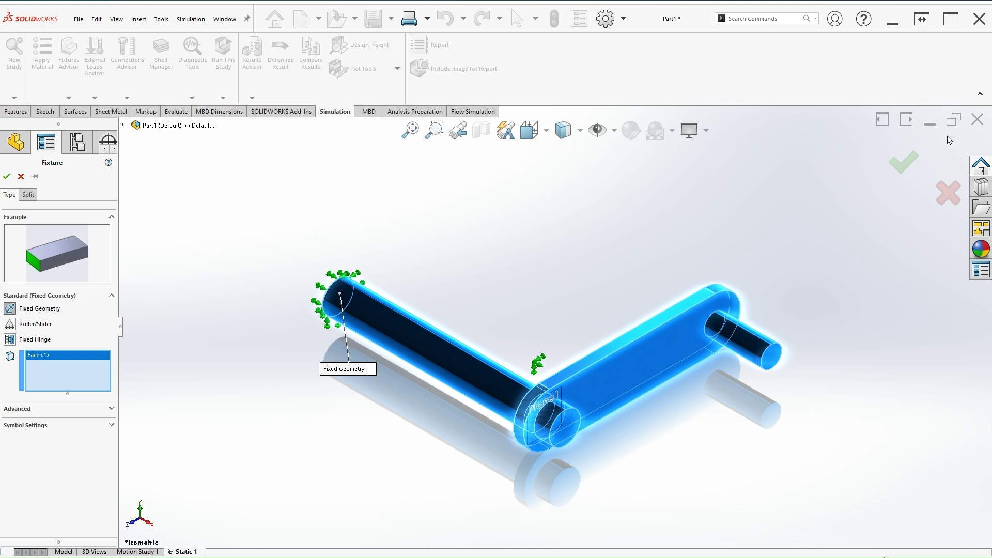
click(904, 163)
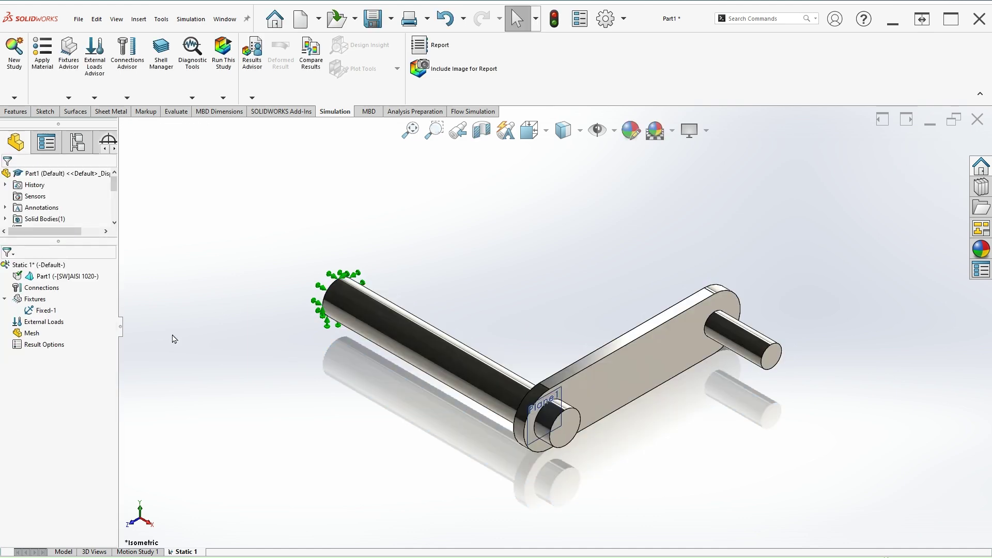
Start a force on the pin's end edge in English (IPS) units, directed by the pin's end face.
right_click(58, 324)
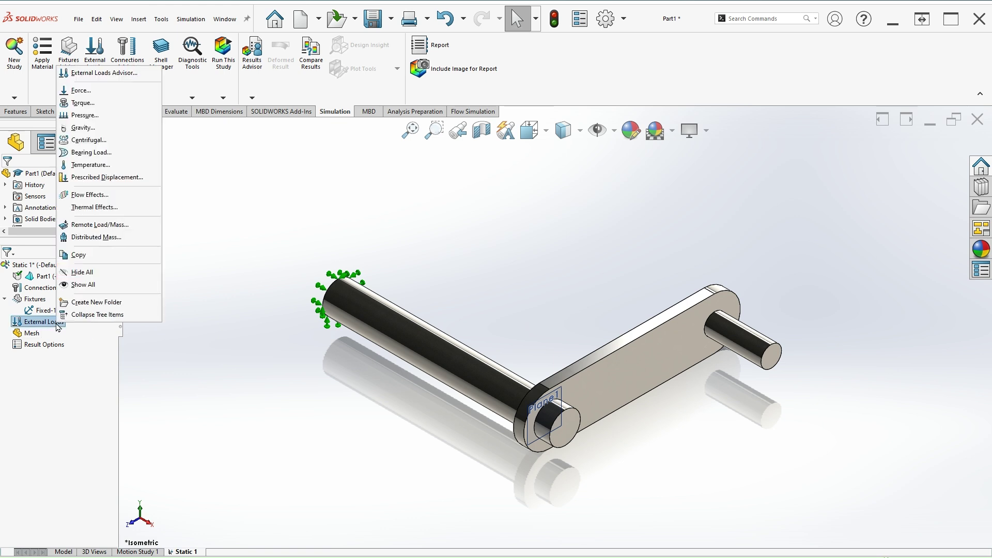
click(109, 96)
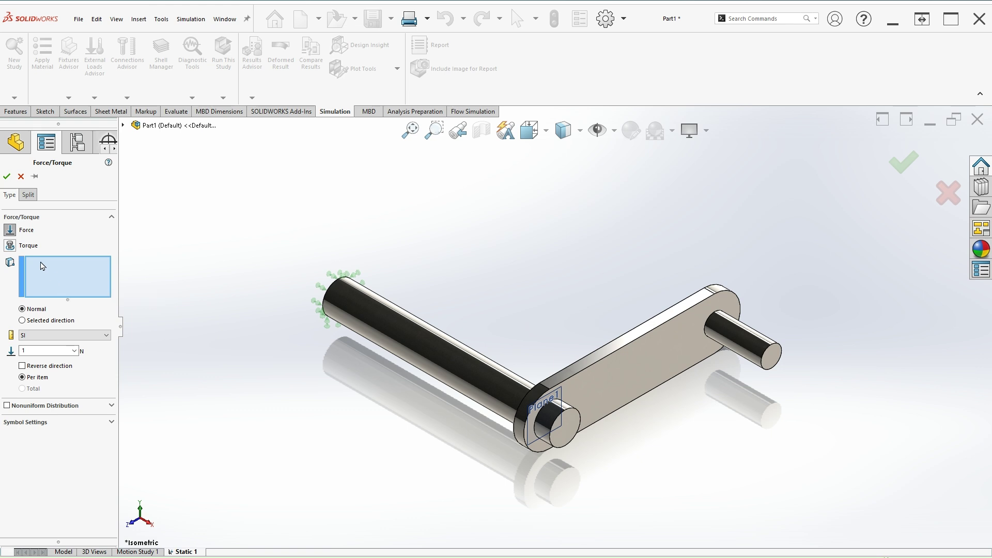
click(52, 335)
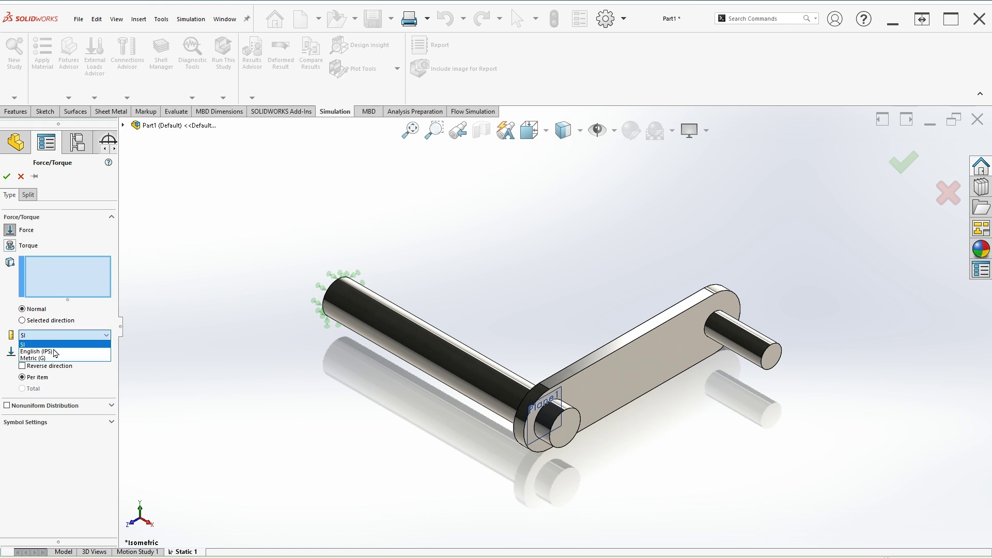
click(55, 351)
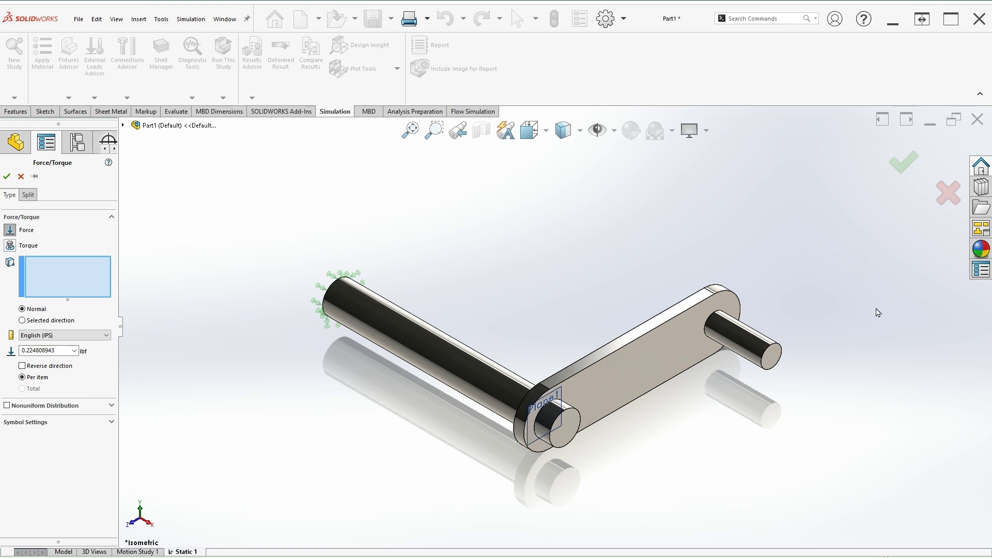
click(774, 348)
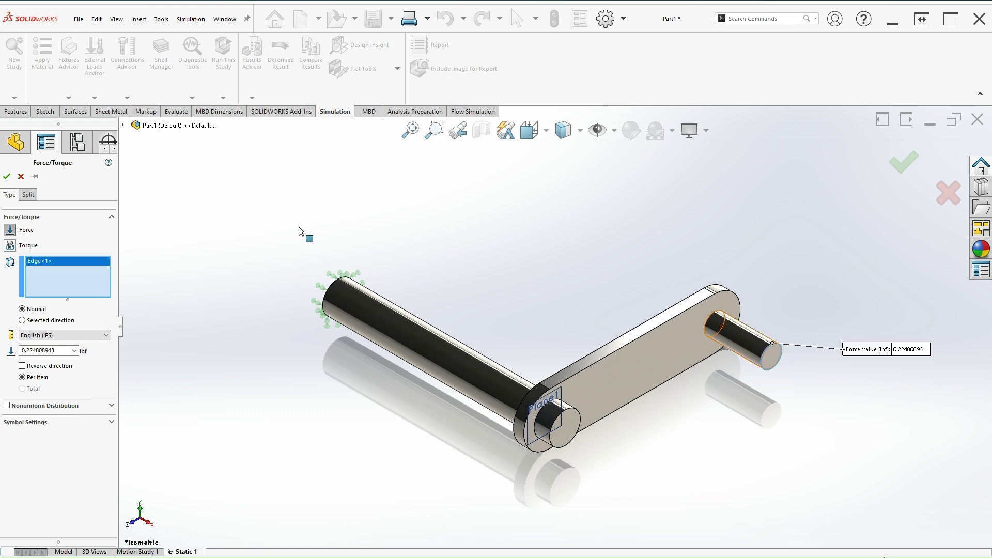
click(50, 321)
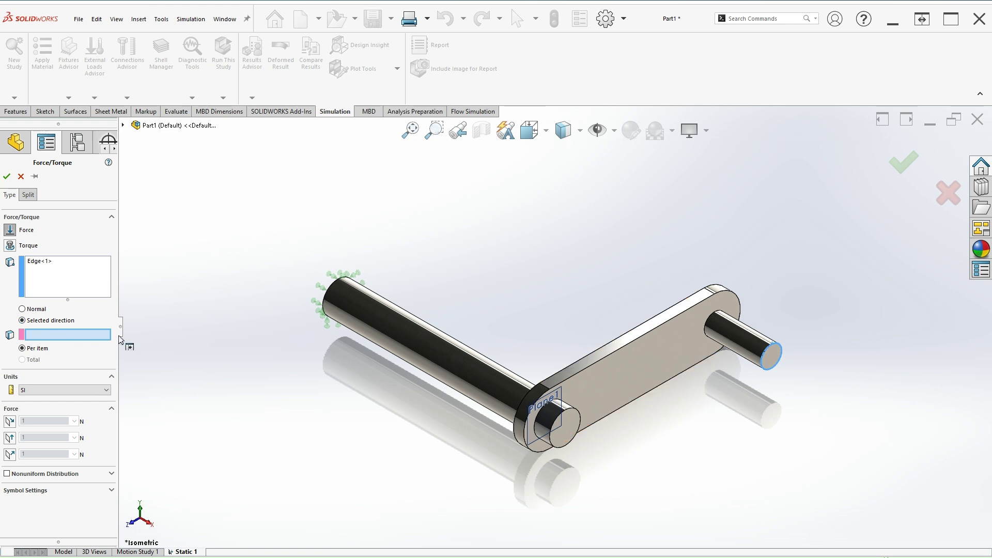
click(775, 357)
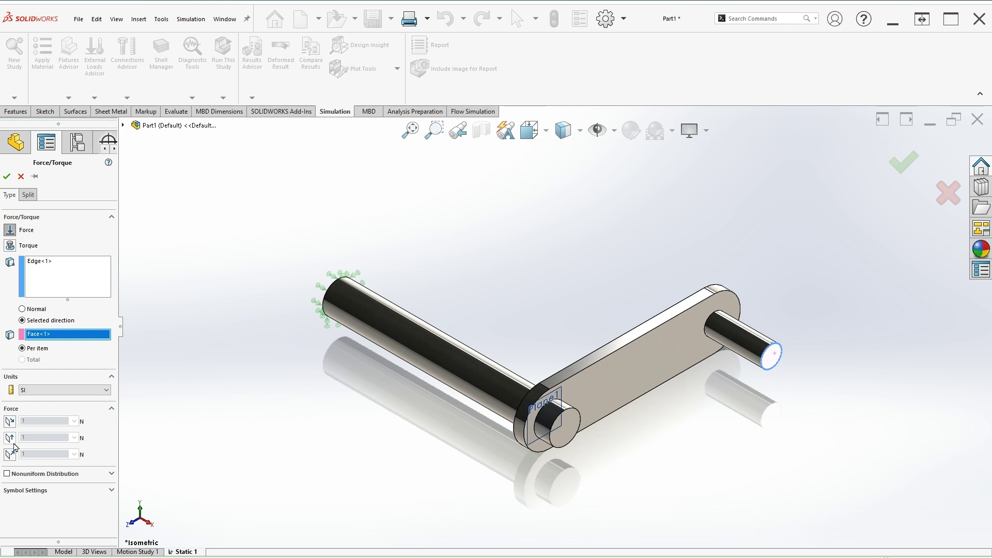
Set the force along plane direction 1, reversed to point downward, at 300 lbf.
click(65, 391)
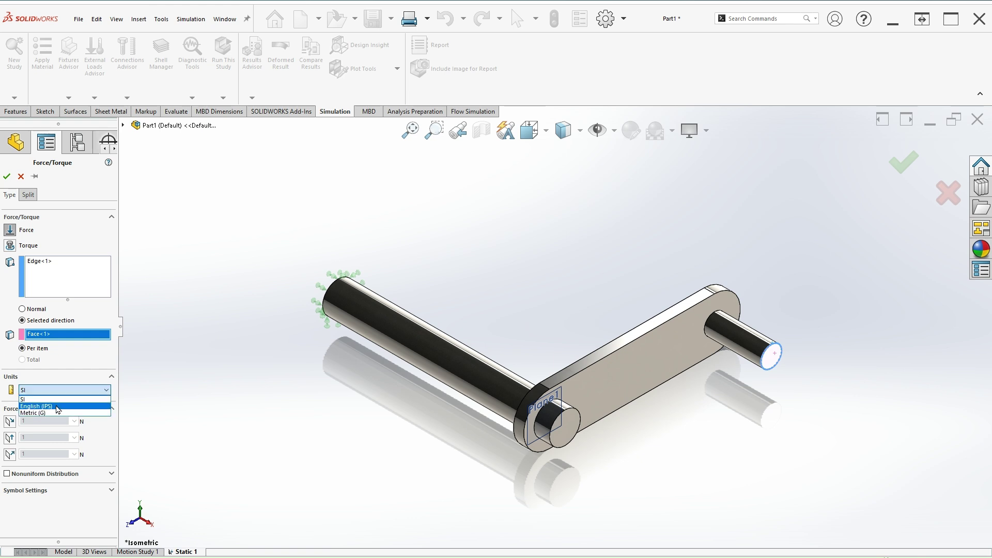
click(57, 408)
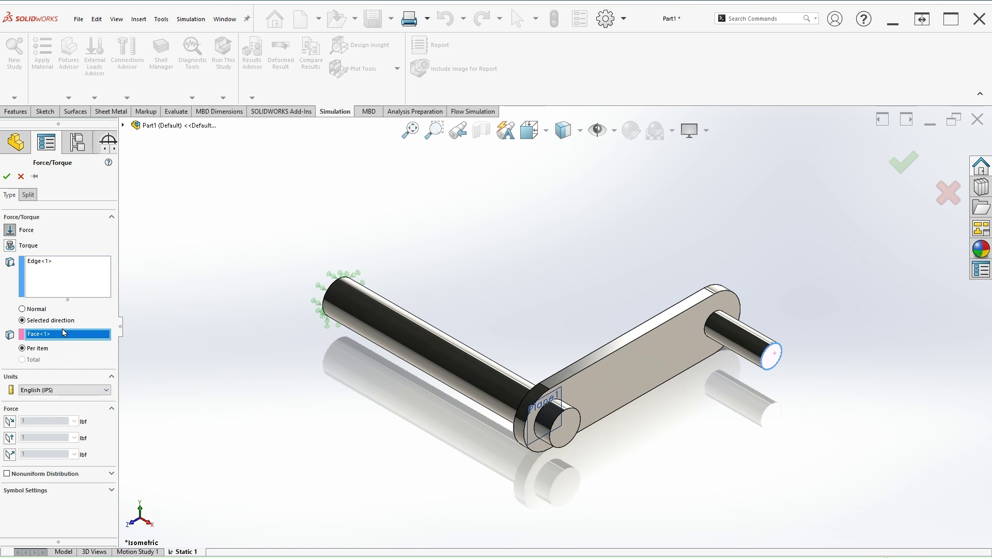
click(10, 438)
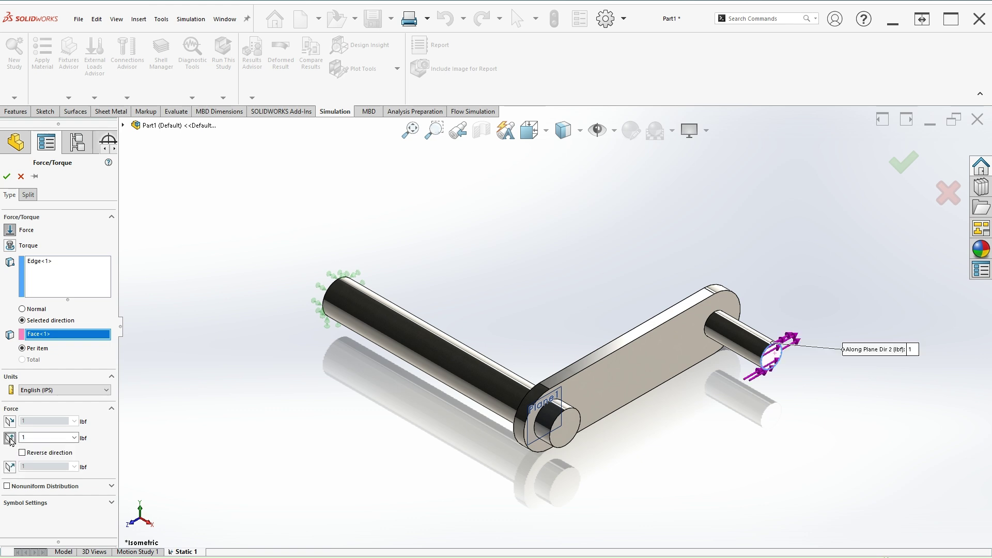
click(10, 438)
click(10, 421)
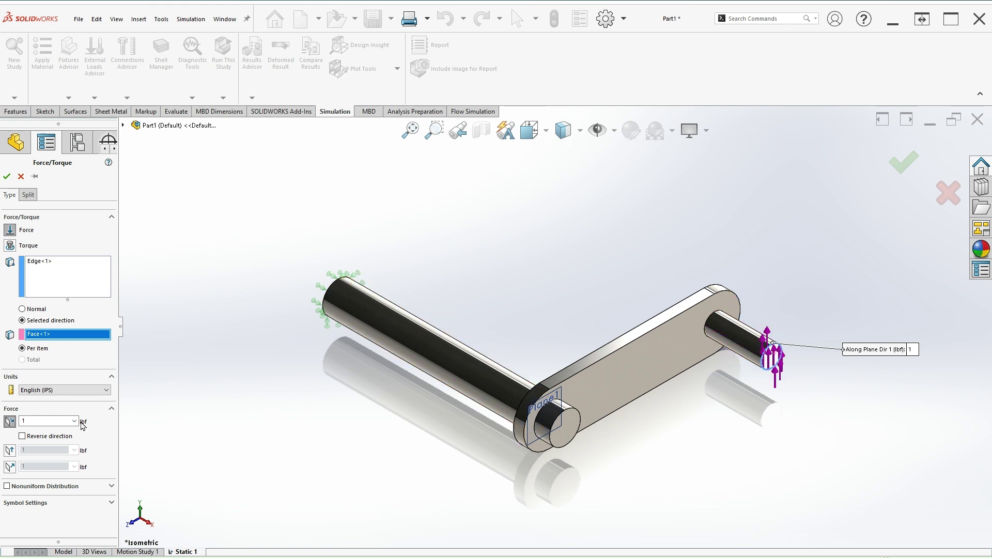
click(23, 436)
double_click(41, 420)
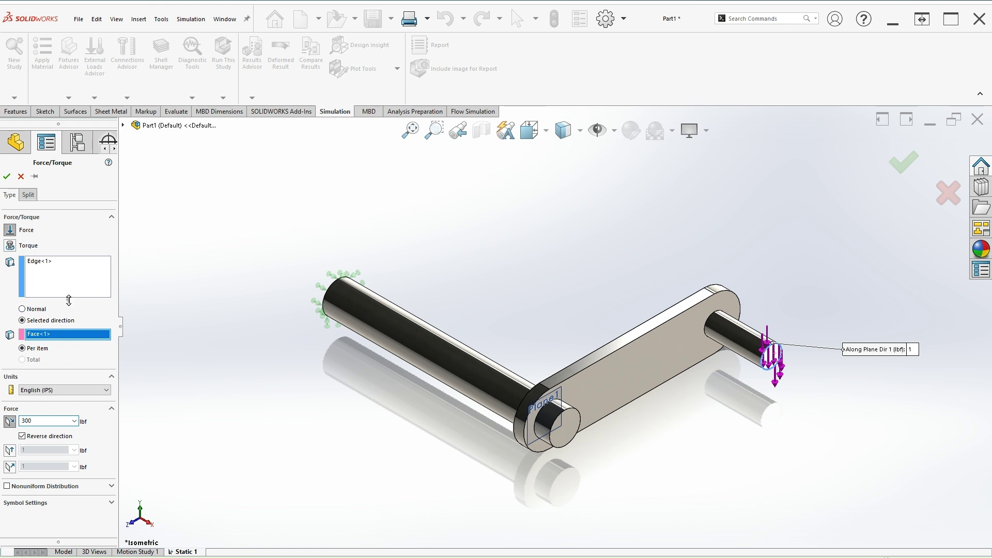
click(7, 176)
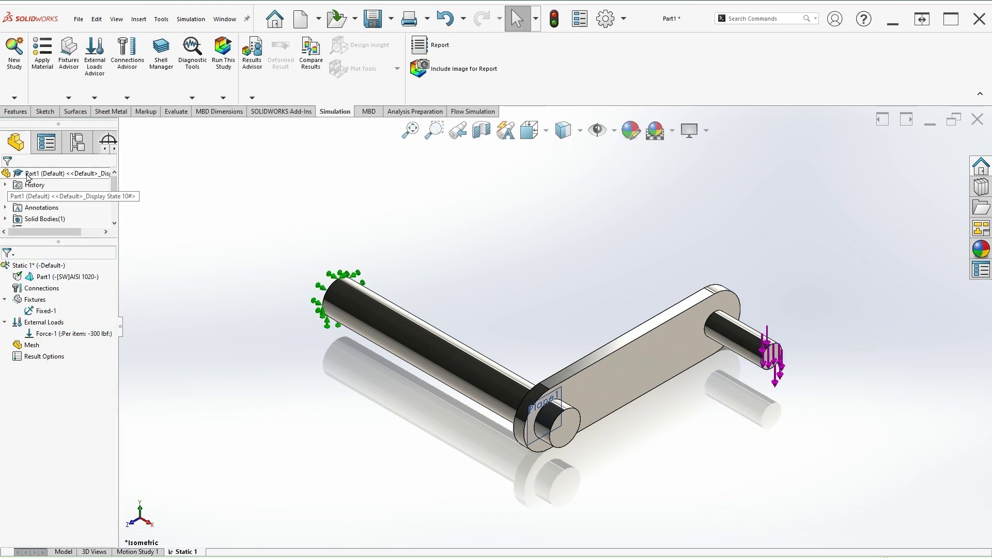
Generate a default-density mesh on the crank, producing the Quality1 mesh quality plot.
click(101, 335)
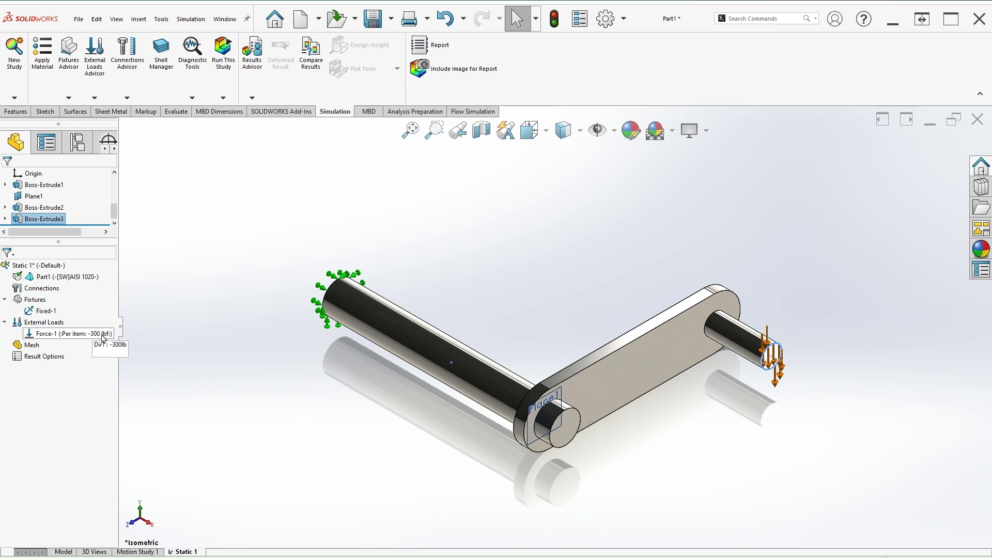
right_click(34, 349)
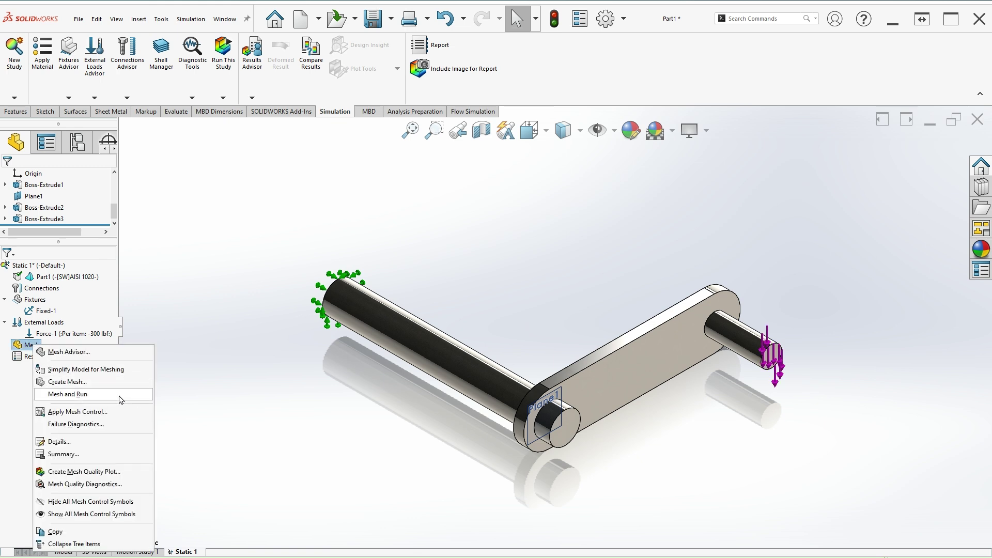
click(79, 382)
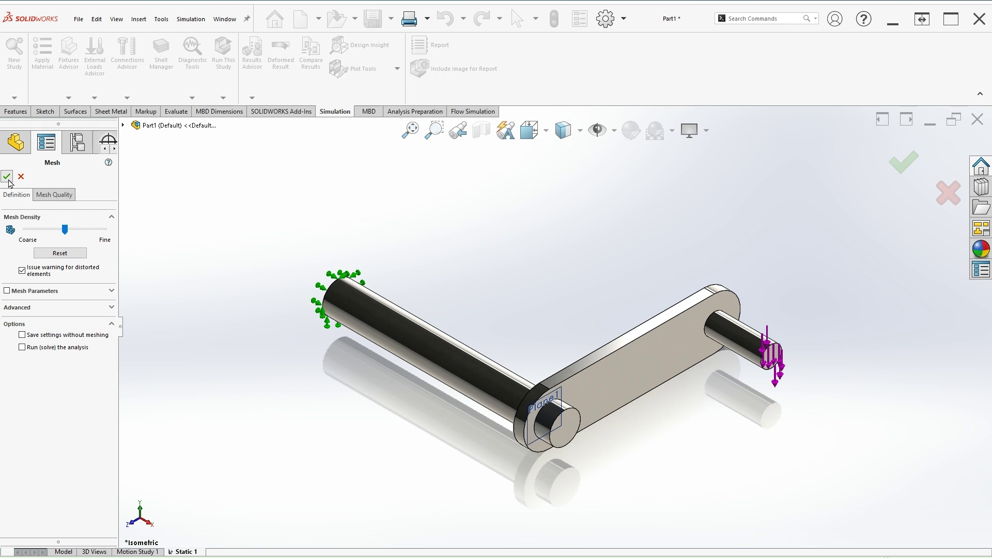
click(7, 179)
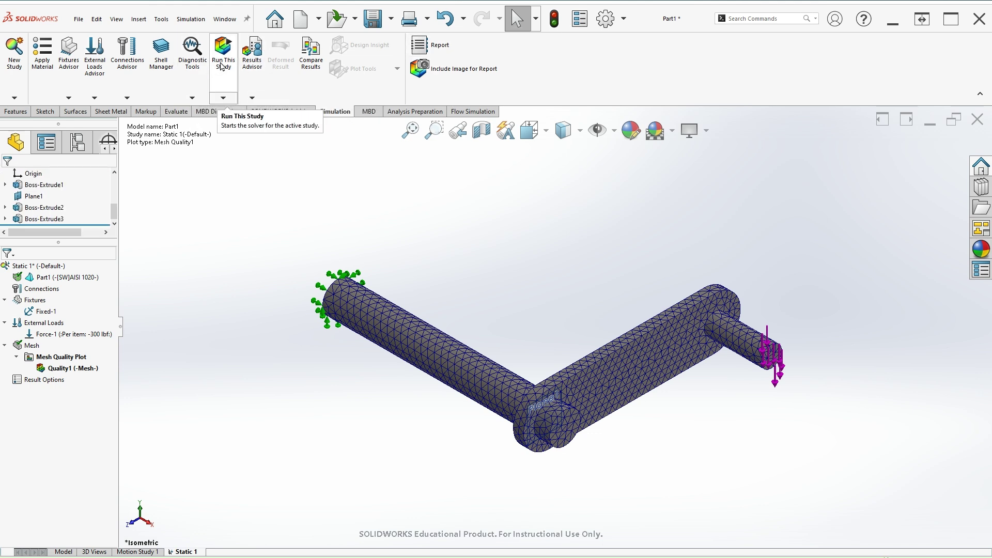
right_click(37, 349)
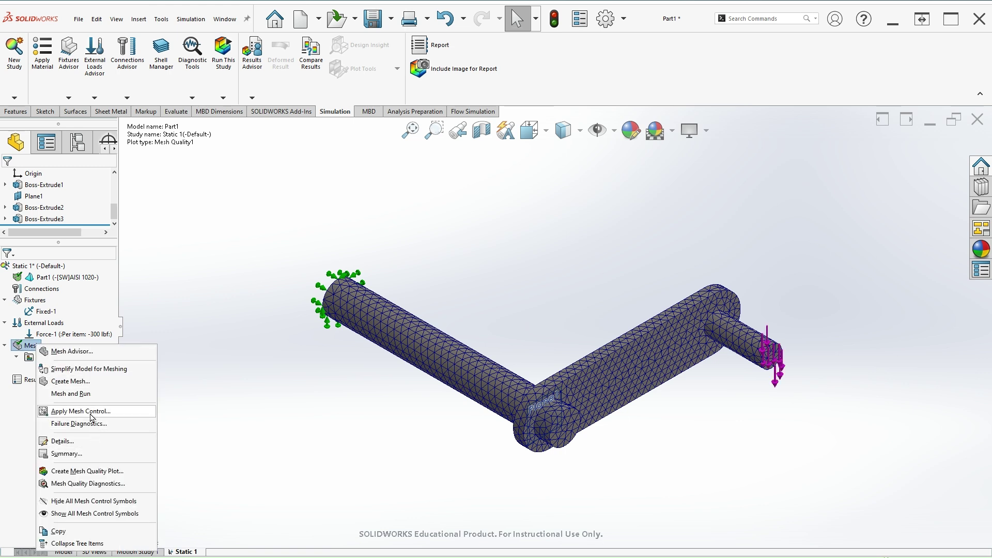
click(240, 298)
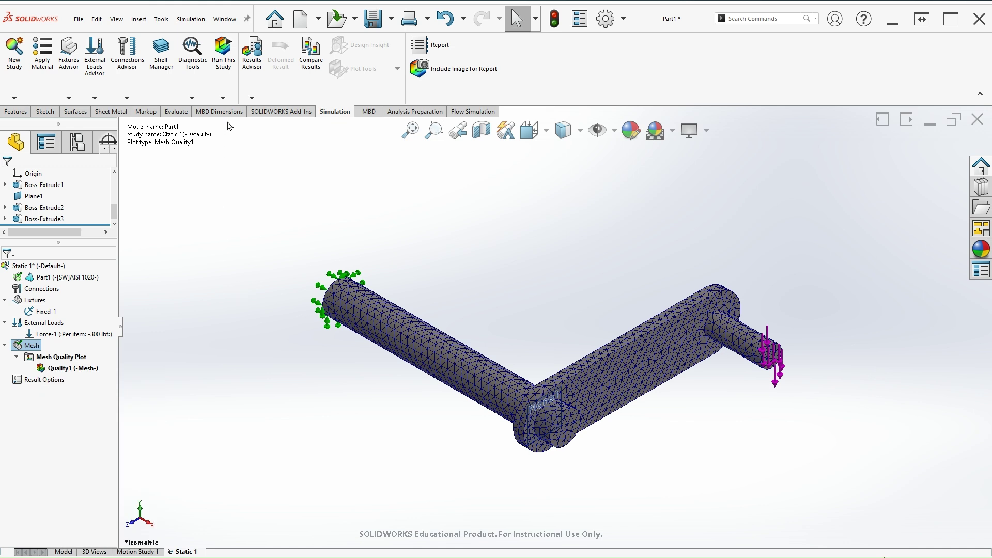
Run Static 1 and delete the default Stress1, Displacement1 and Strain1 plots.
click(224, 61)
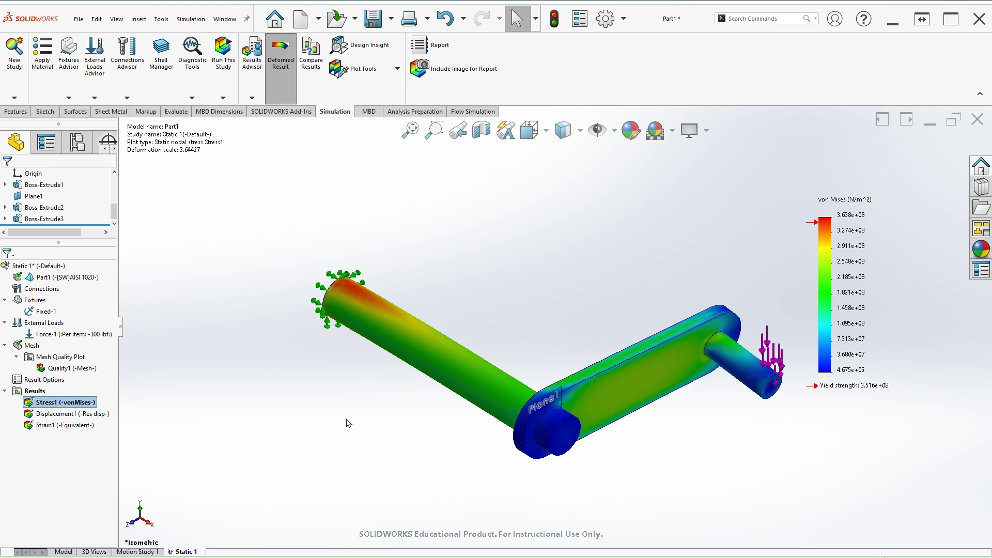
click(69, 426)
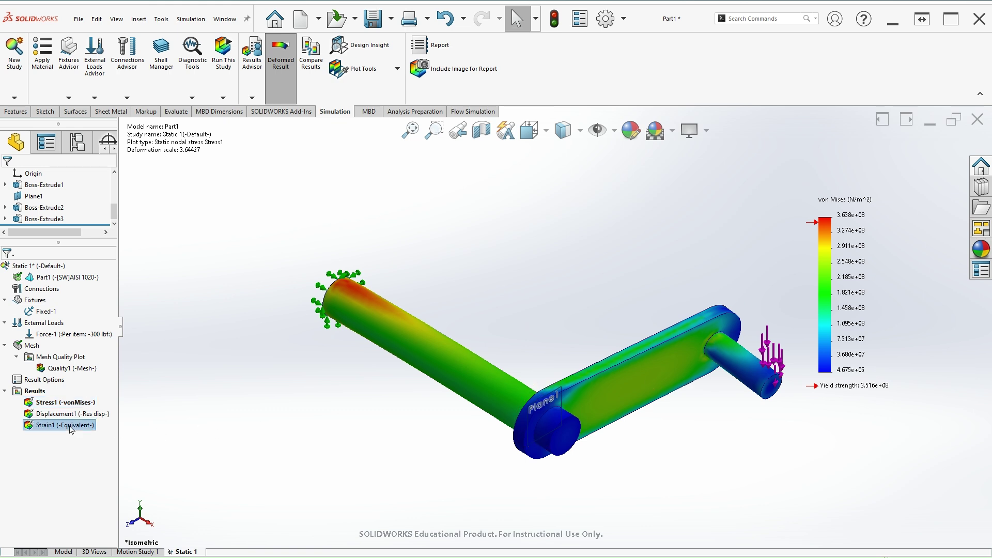
shift+click(67, 403)
right_click(71, 407)
click(84, 412)
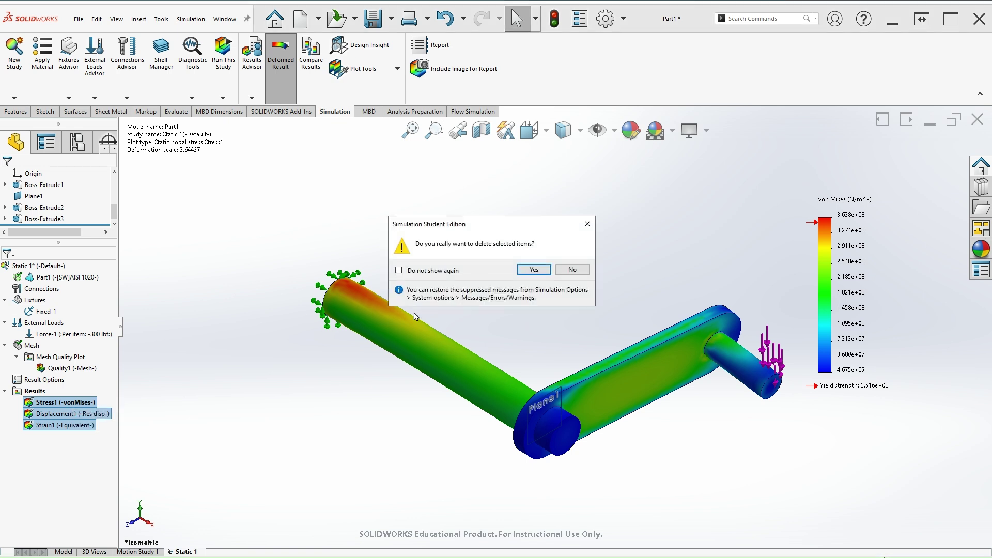
click(521, 272)
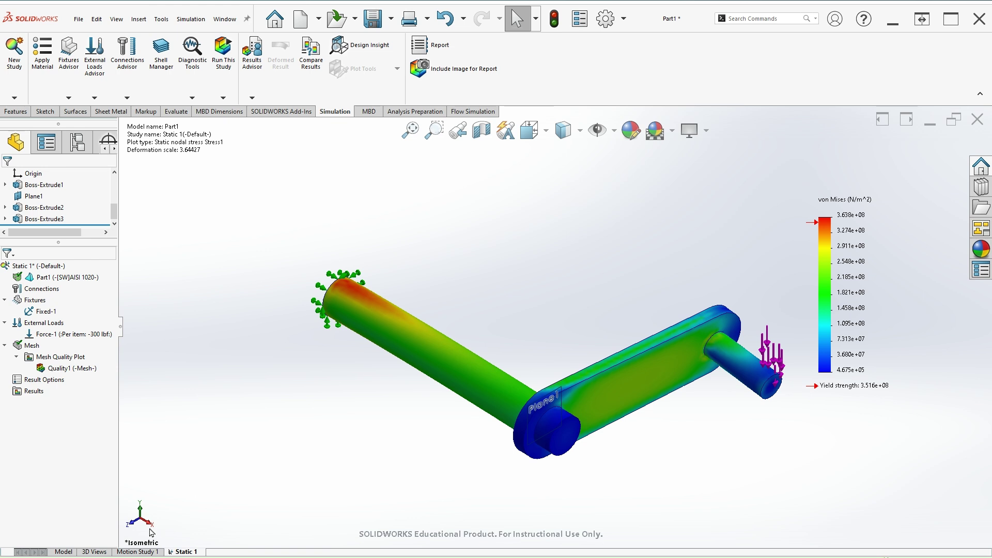
Define Stress1 as SX X-normal stress in ksi with floating legend number format.
right_click(40, 393)
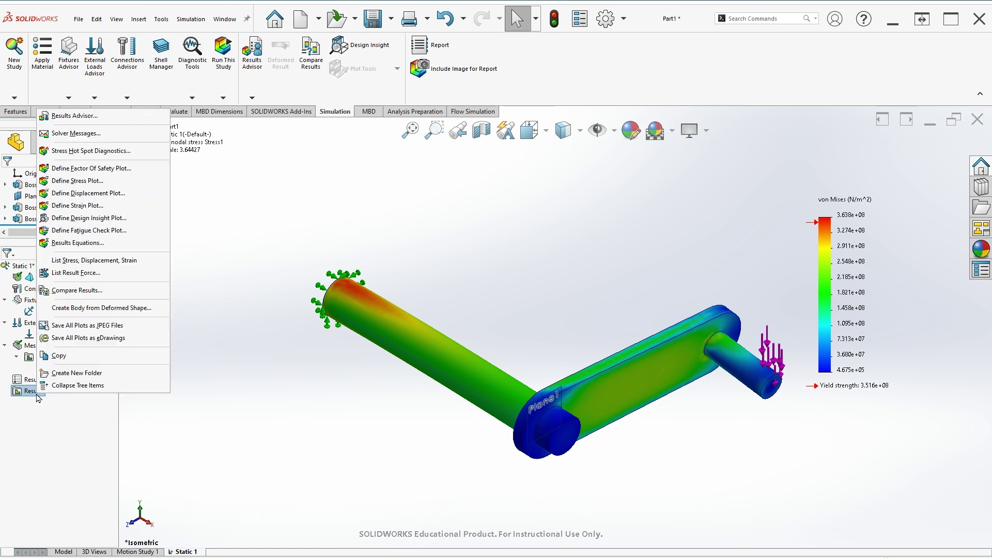
click(115, 182)
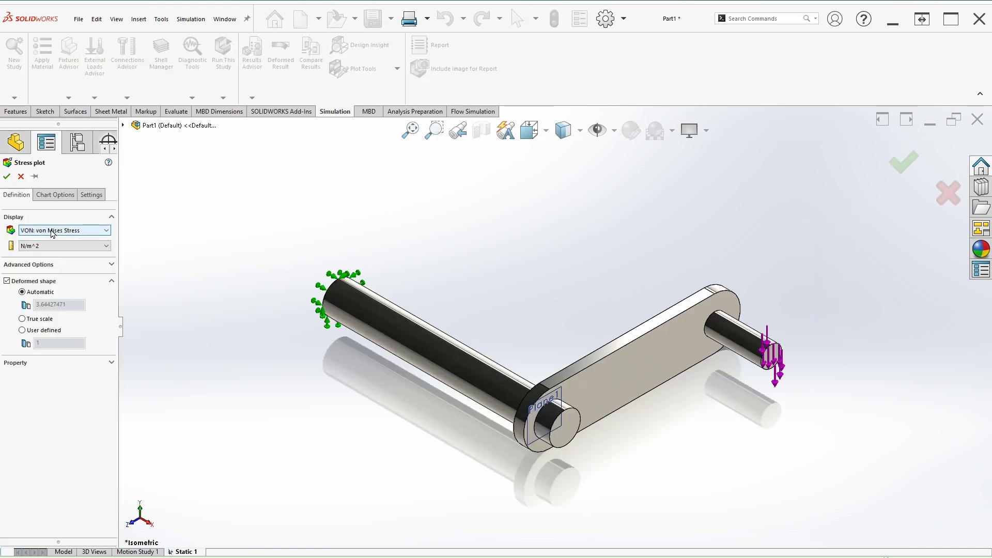
click(40, 230)
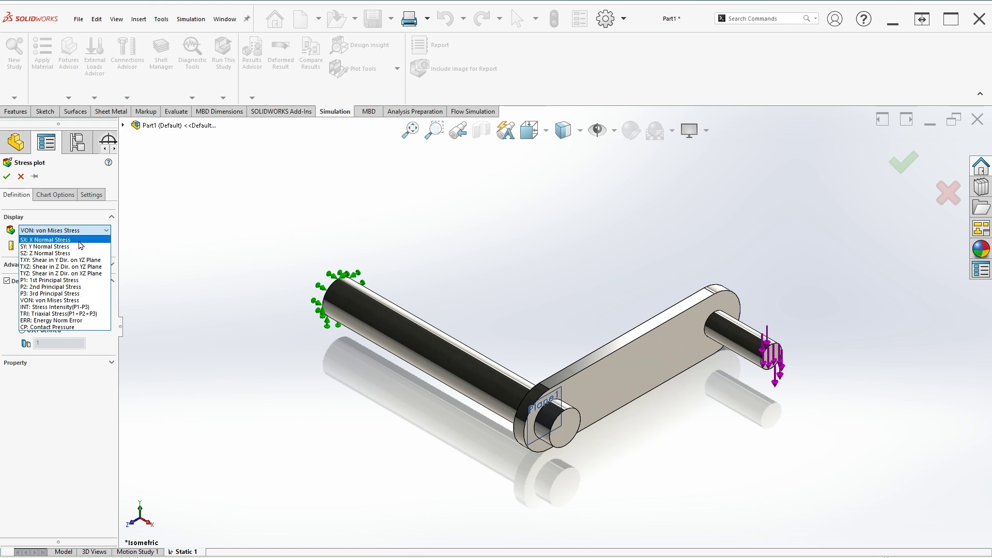
click(41, 241)
click(44, 247)
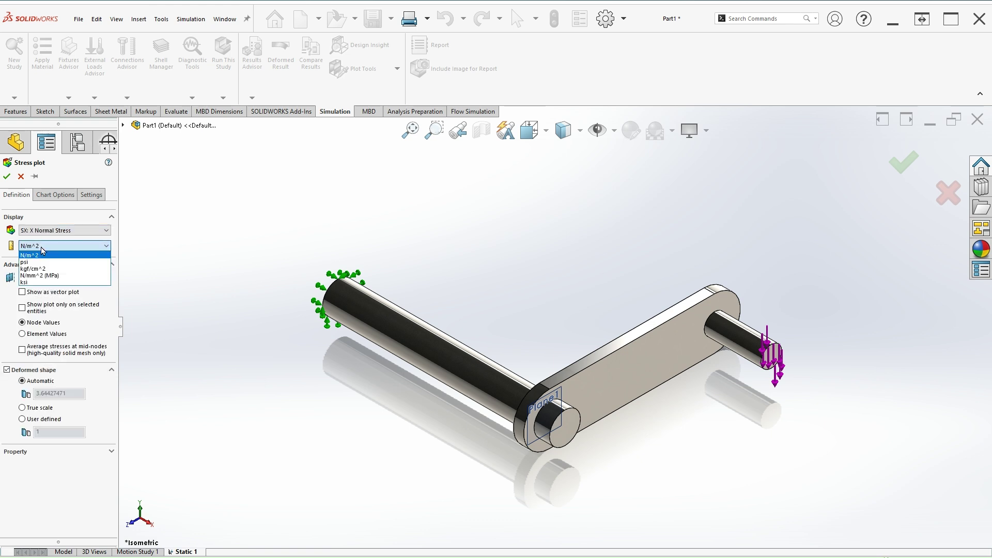
click(44, 283)
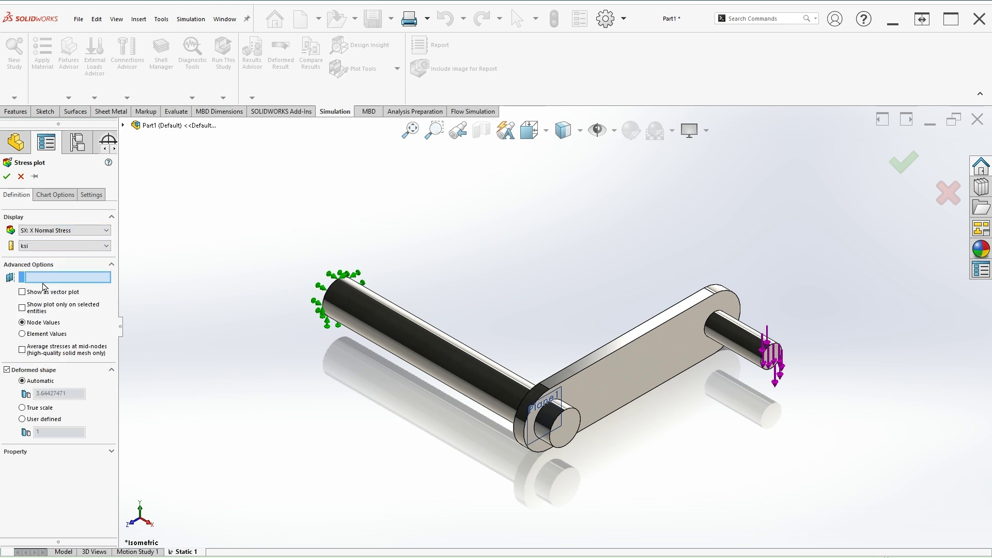
click(55, 195)
click(35, 460)
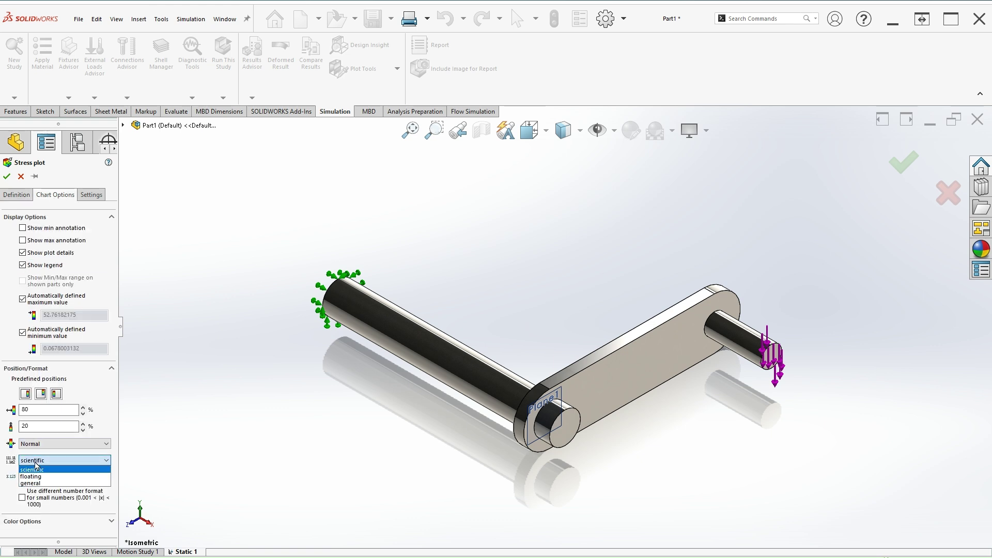
click(34, 475)
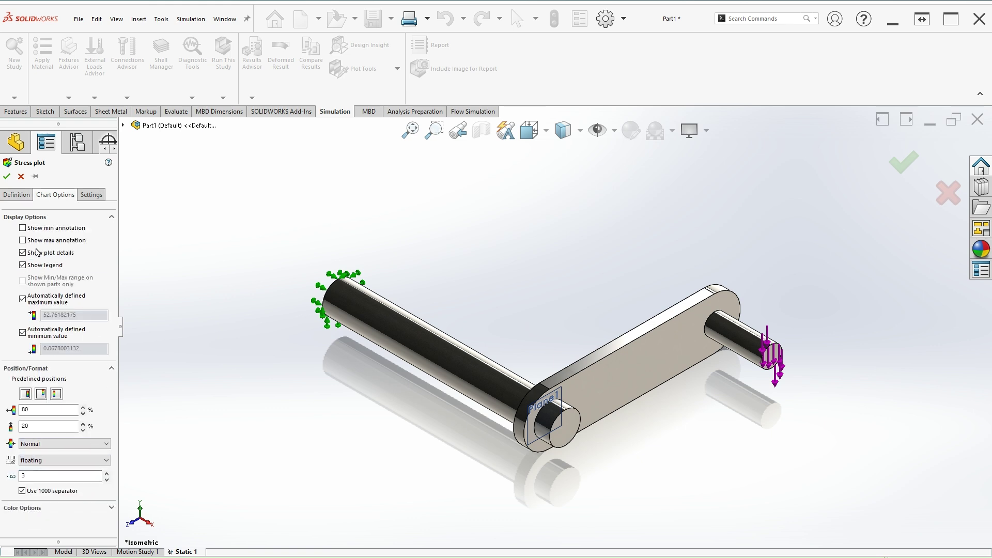
click(7, 176)
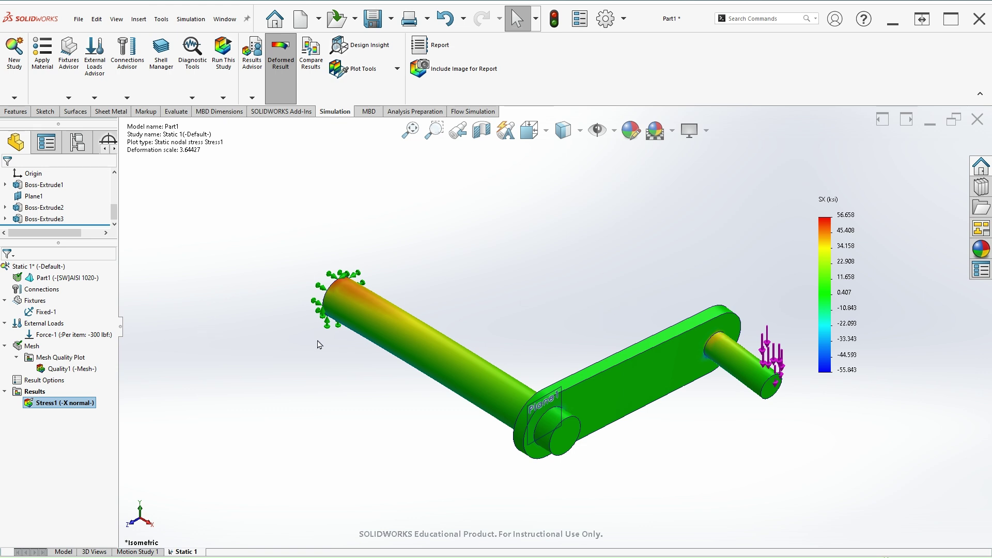
Define Stress2 as TXZ shear stress in ksi with floating legend number format.
right_click(35, 393)
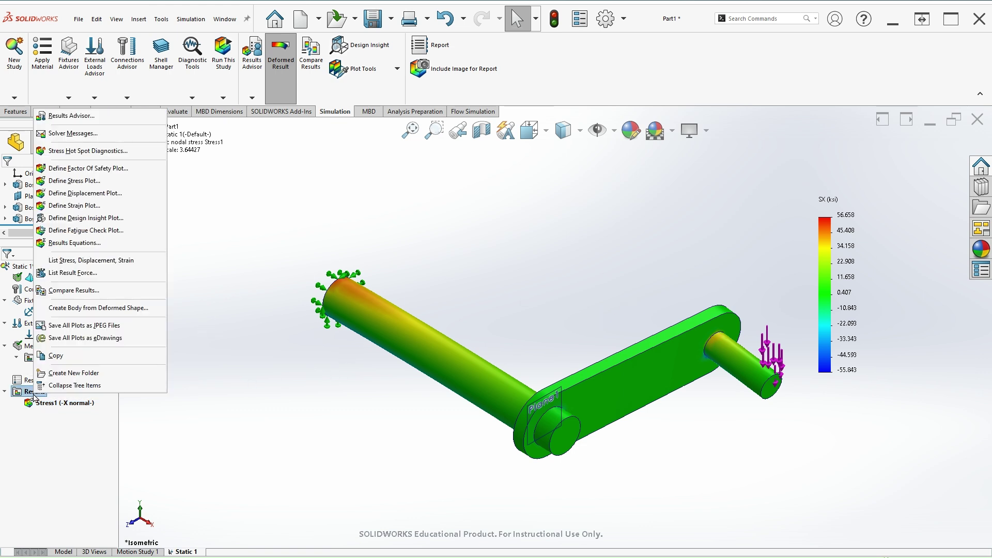
click(73, 181)
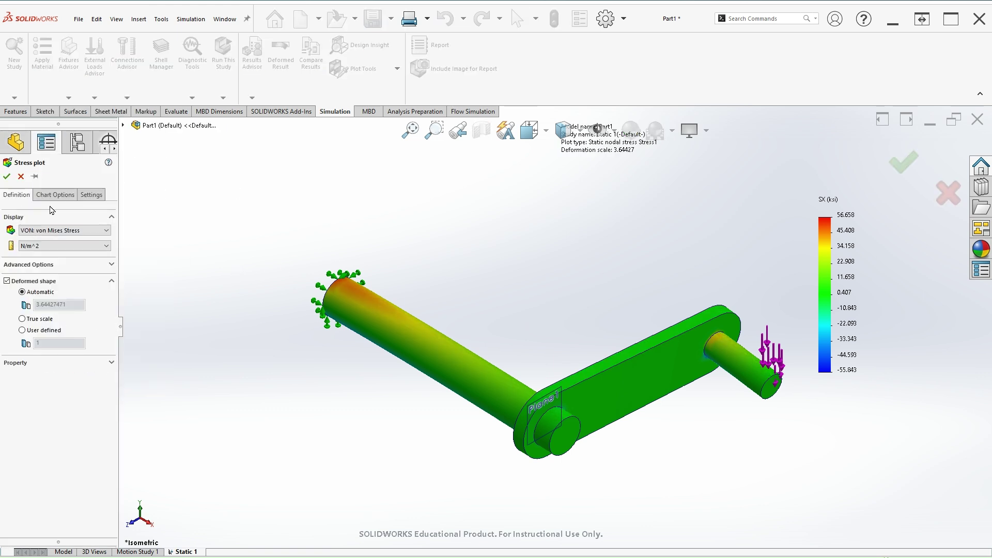
click(52, 230)
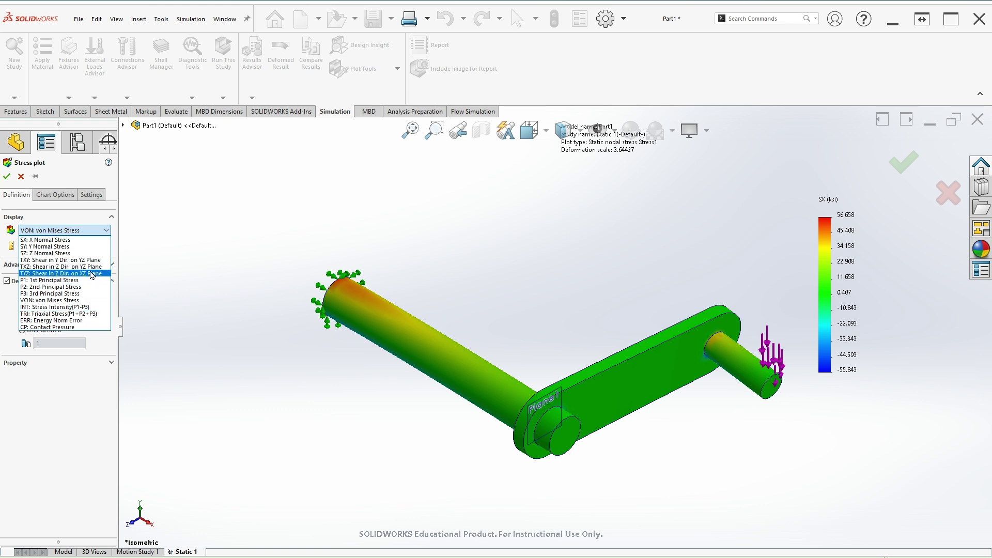
click(71, 269)
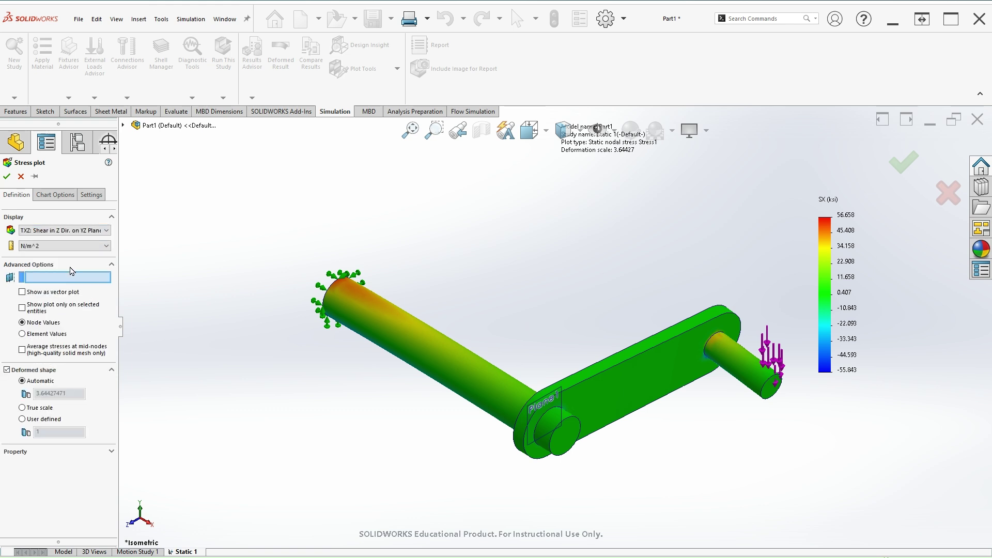
click(88, 247)
click(52, 282)
click(55, 195)
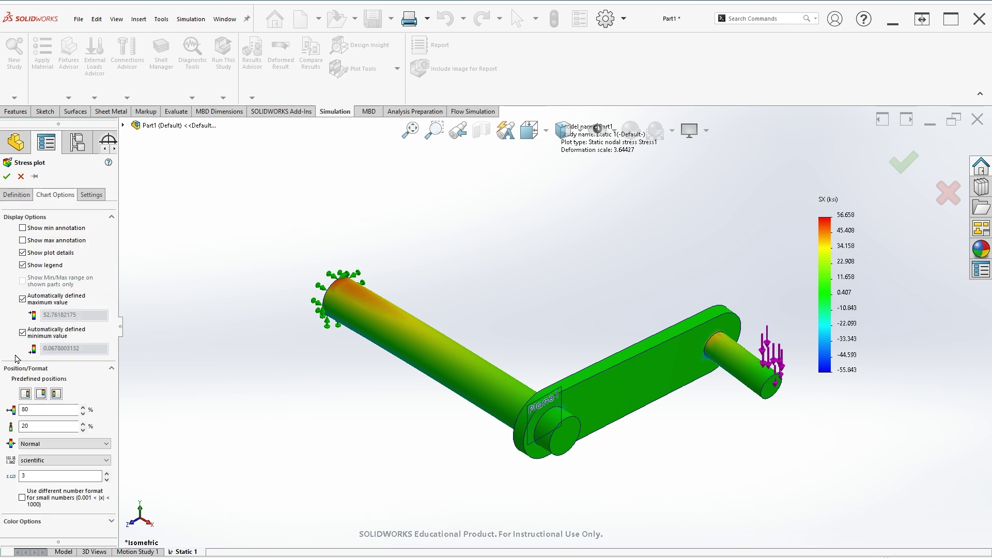
click(44, 460)
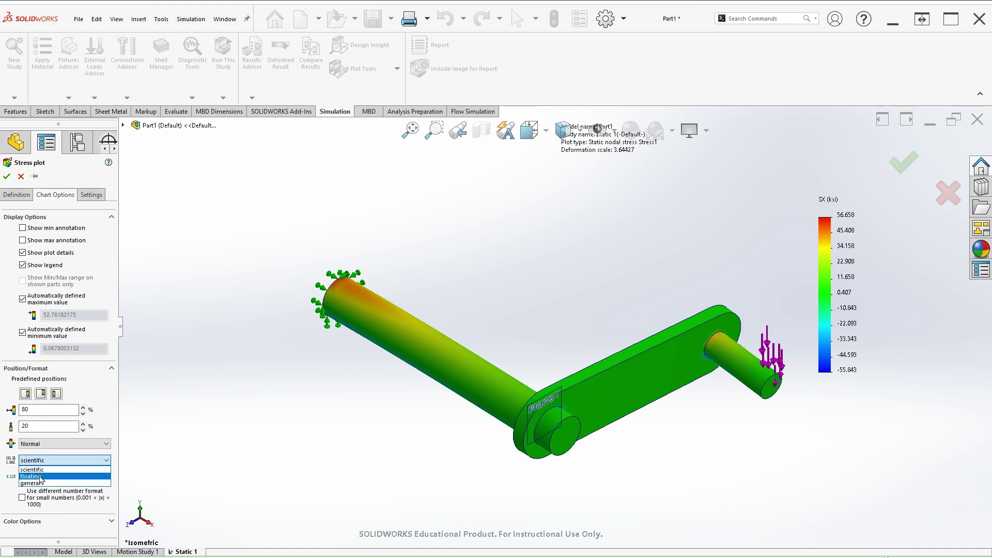
click(37, 479)
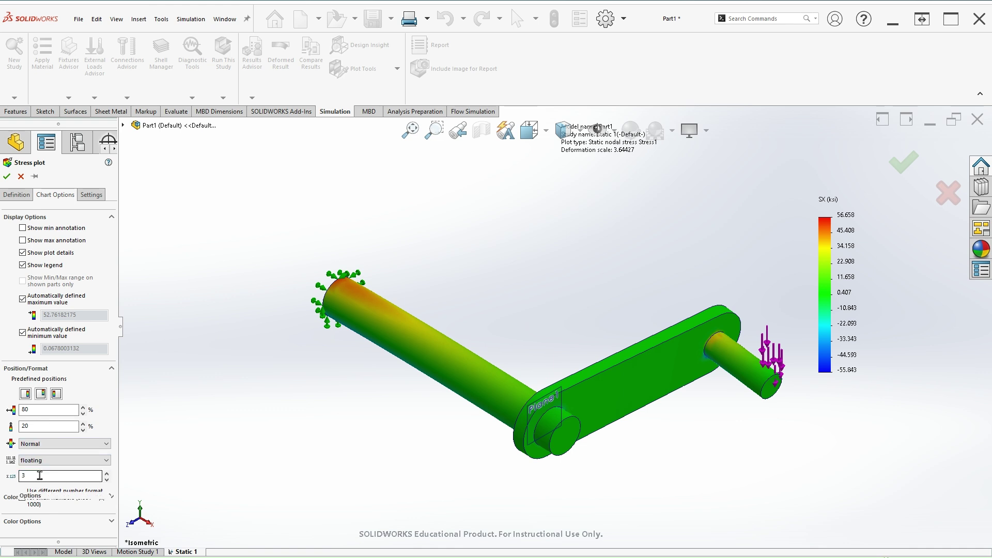
click(7, 176)
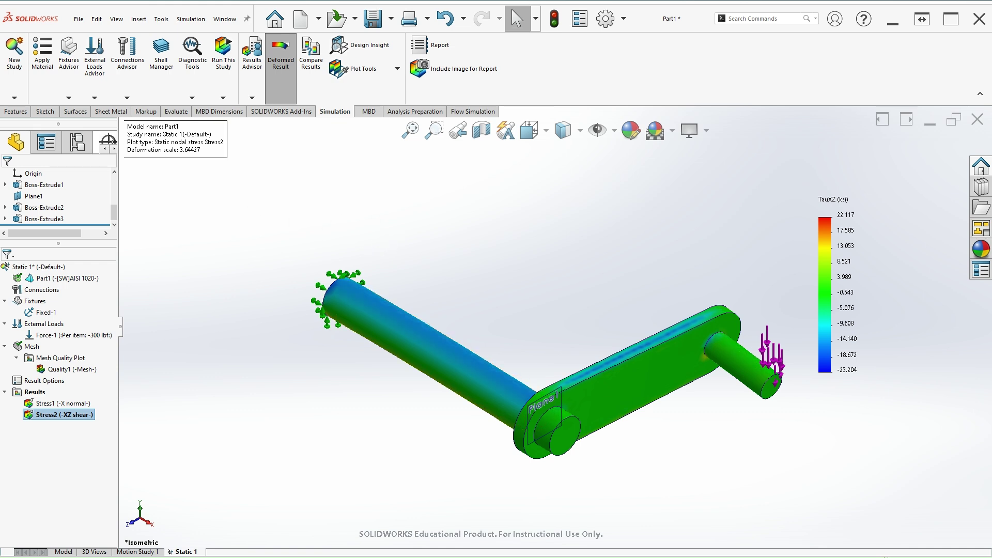
Define Stress3 as P1 1st principal stress in ksi with floating legend number format.
right_click(40, 392)
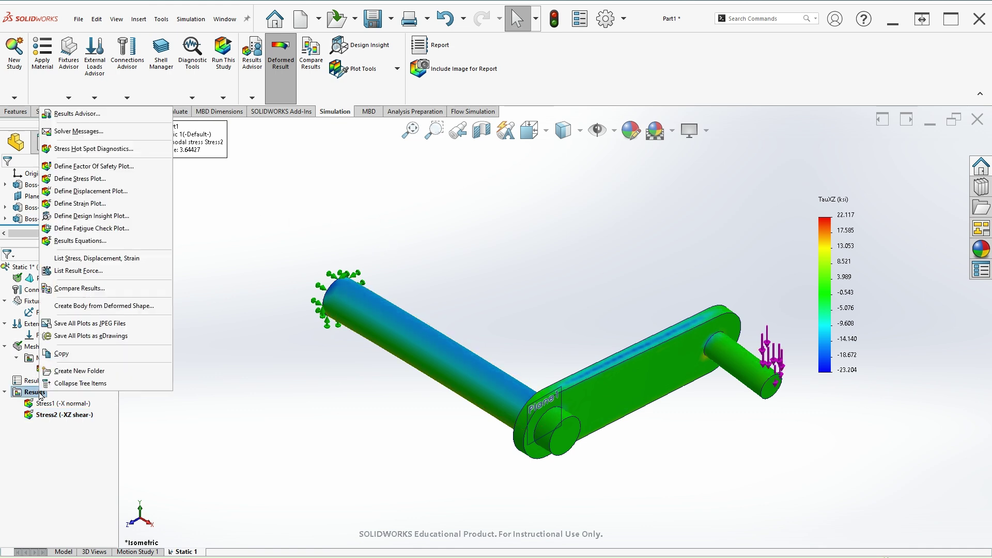
click(87, 180)
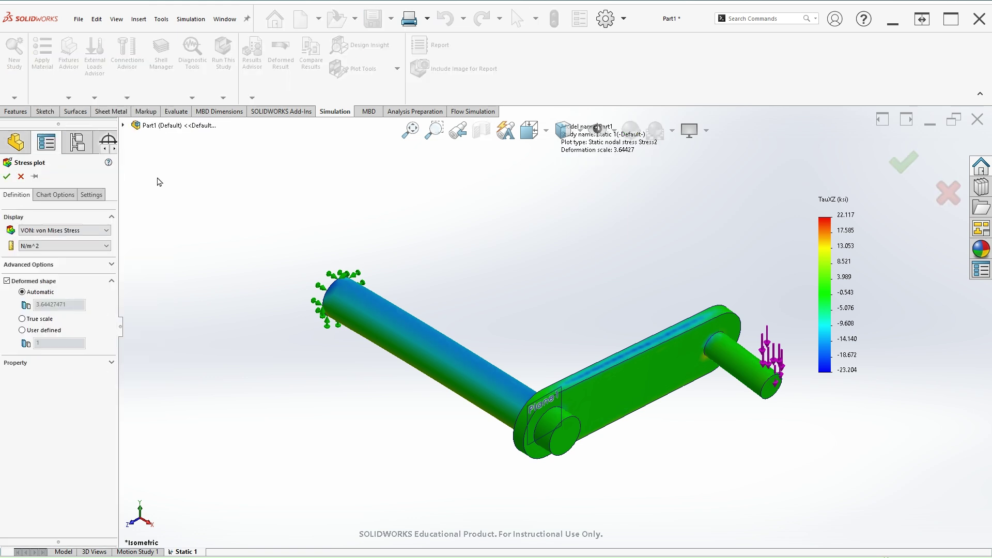
click(61, 230)
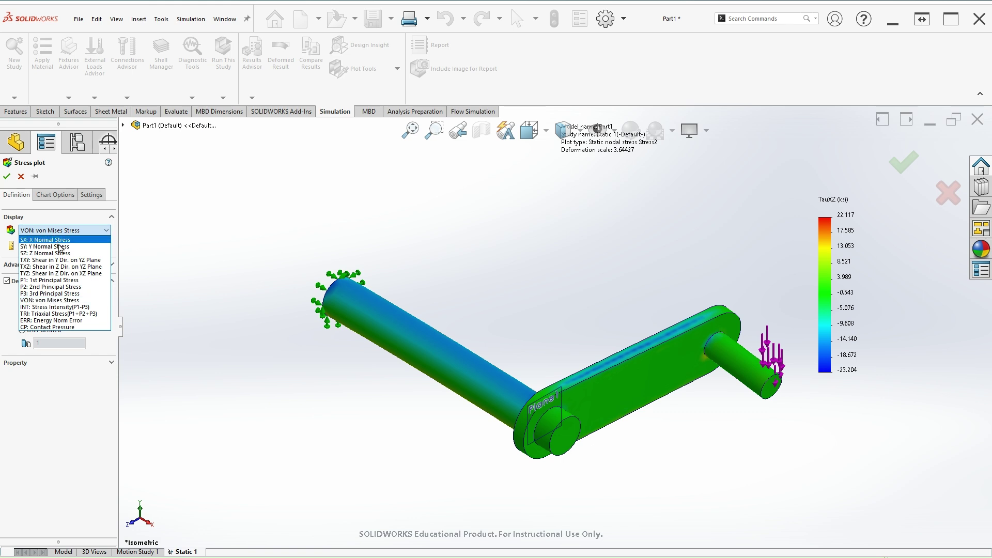
click(81, 282)
click(42, 247)
click(41, 282)
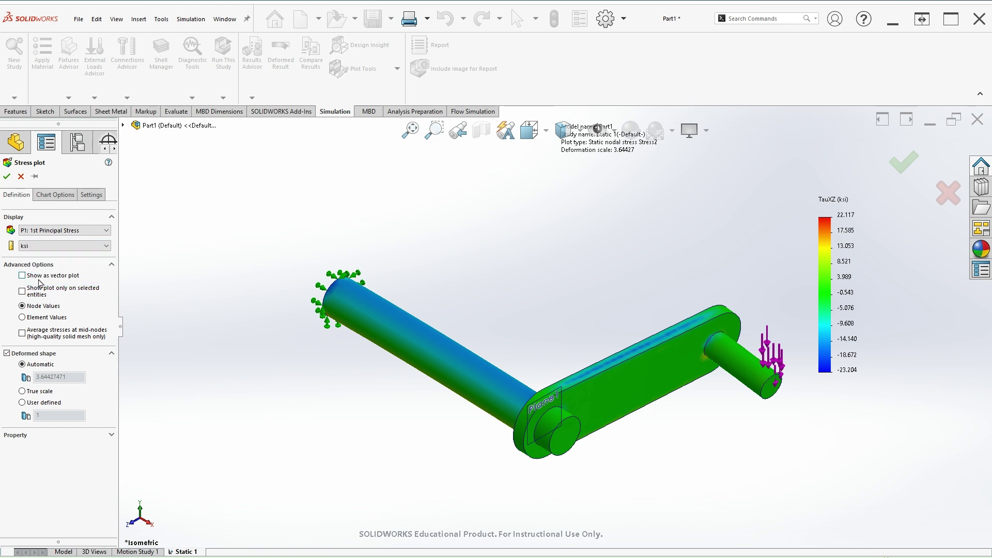
click(55, 196)
click(33, 460)
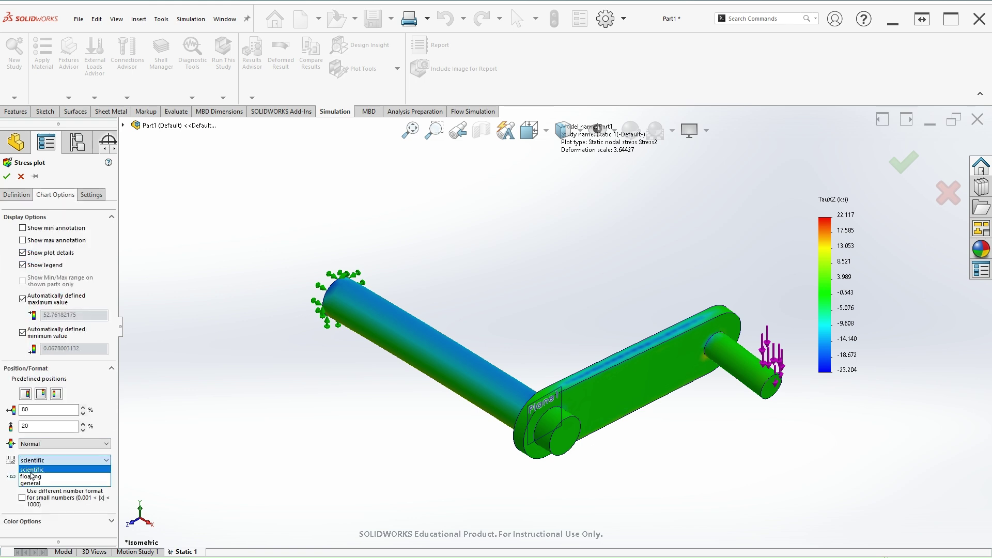
click(31, 476)
click(7, 176)
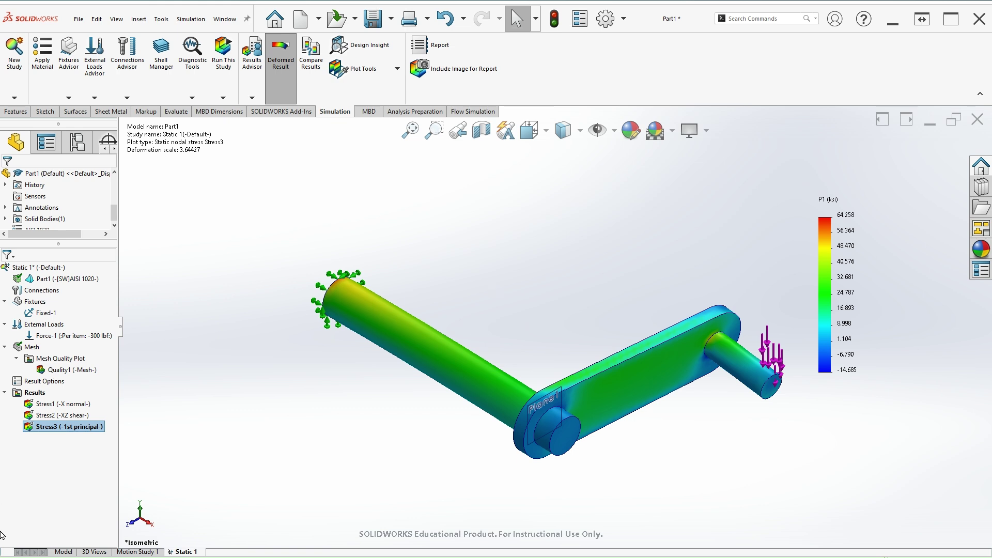
Show the Stress1 SX plot from the Top view, zoomed in on the crank.
double_click(75, 405)
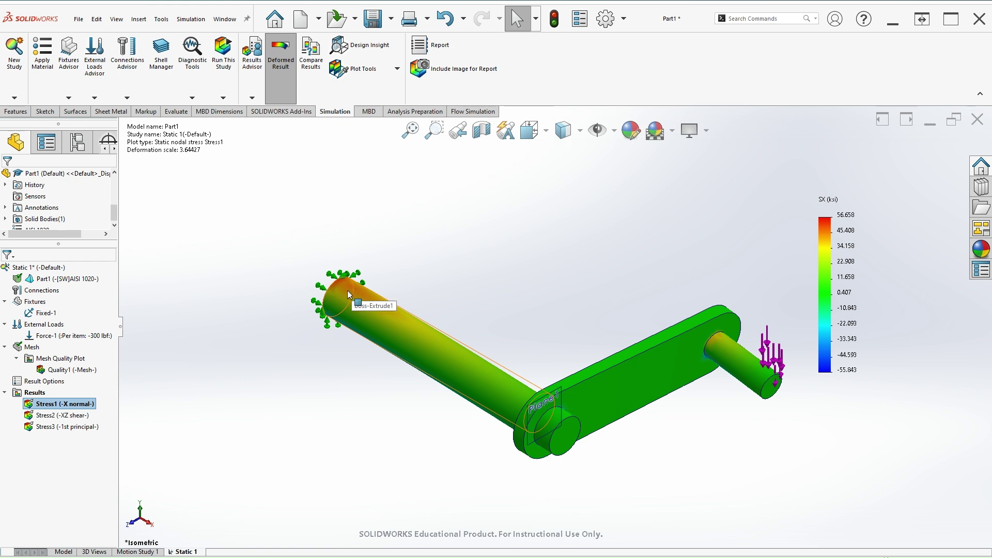
key(space)
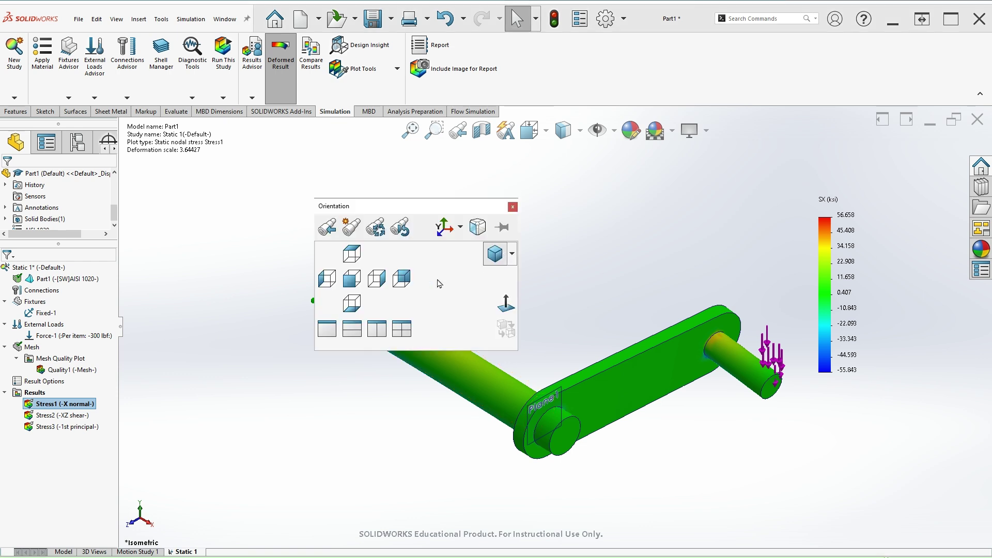
click(351, 254)
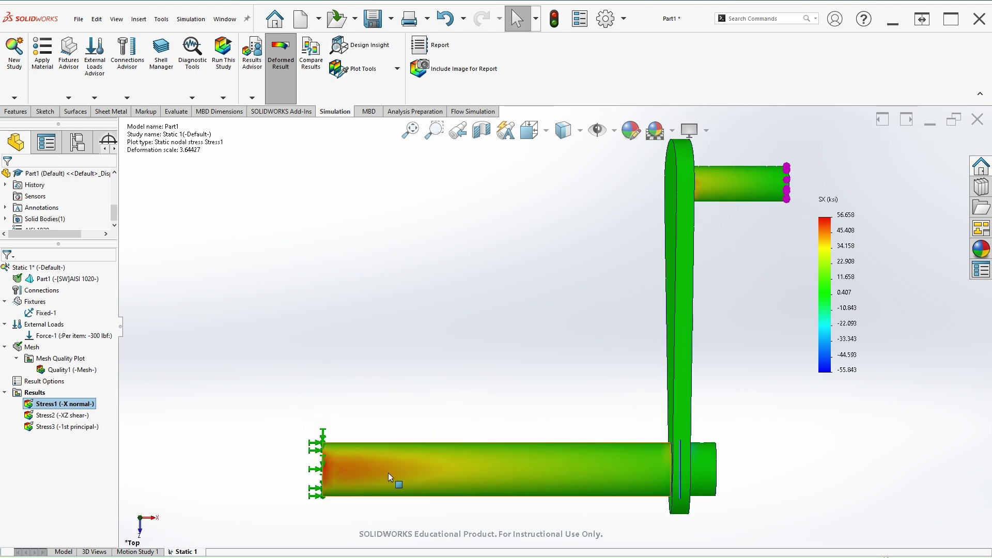
scroll(445, 454, down, 5)
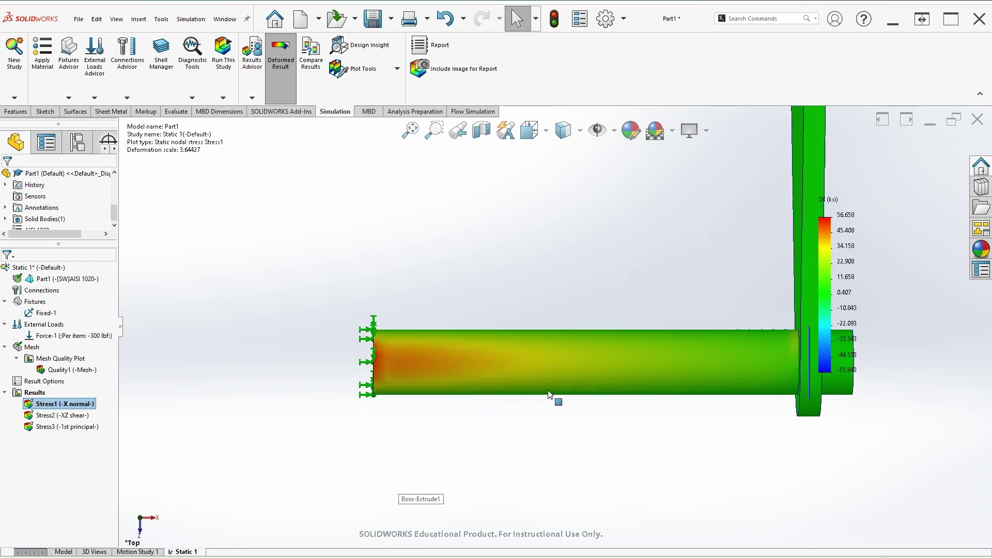
Probe three nodes near the fixed end, reading 43.180, 44.886 and 46.249 ksi.
click(361, 73)
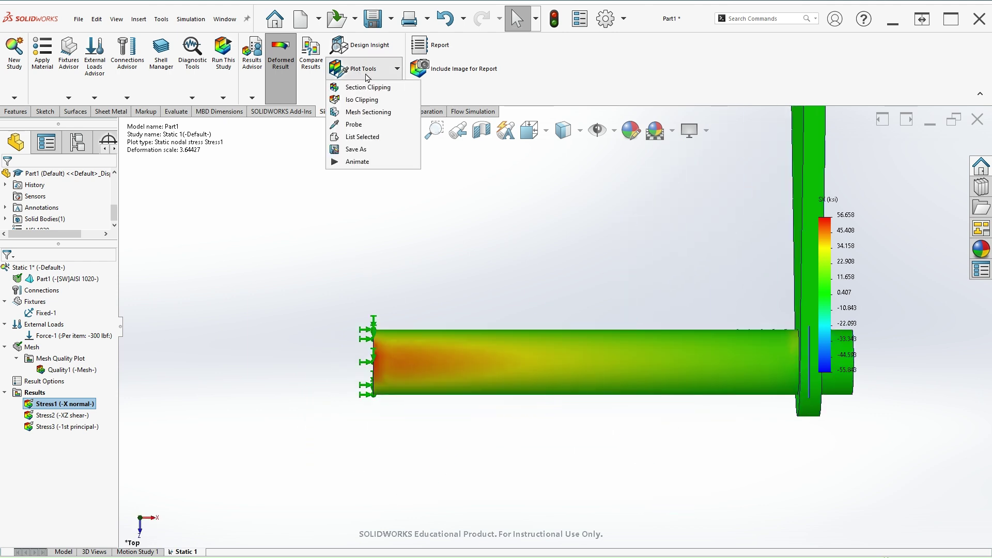
click(368, 125)
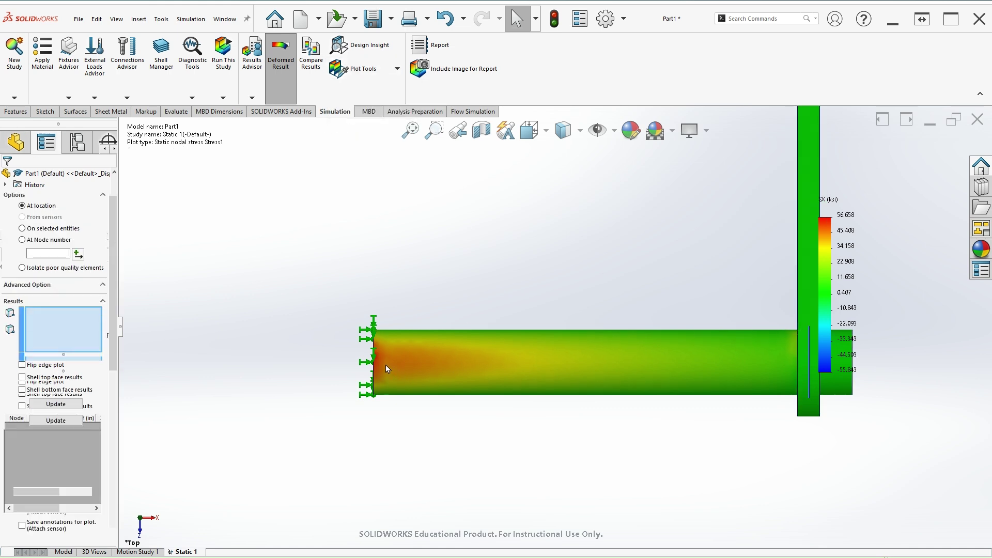
click(385, 363)
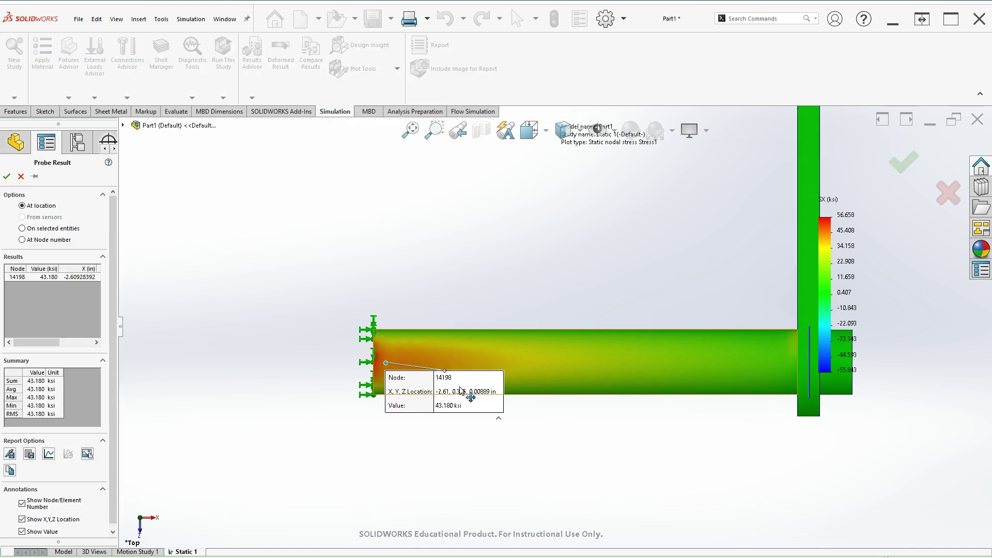
drag(461, 392, 465, 248)
click(380, 372)
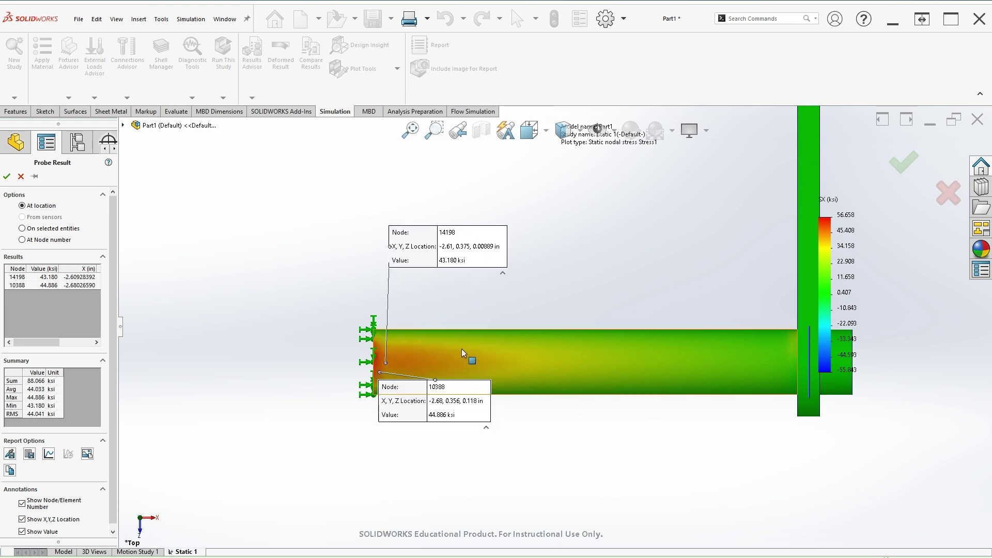
drag(471, 408, 341, 279)
click(380, 353)
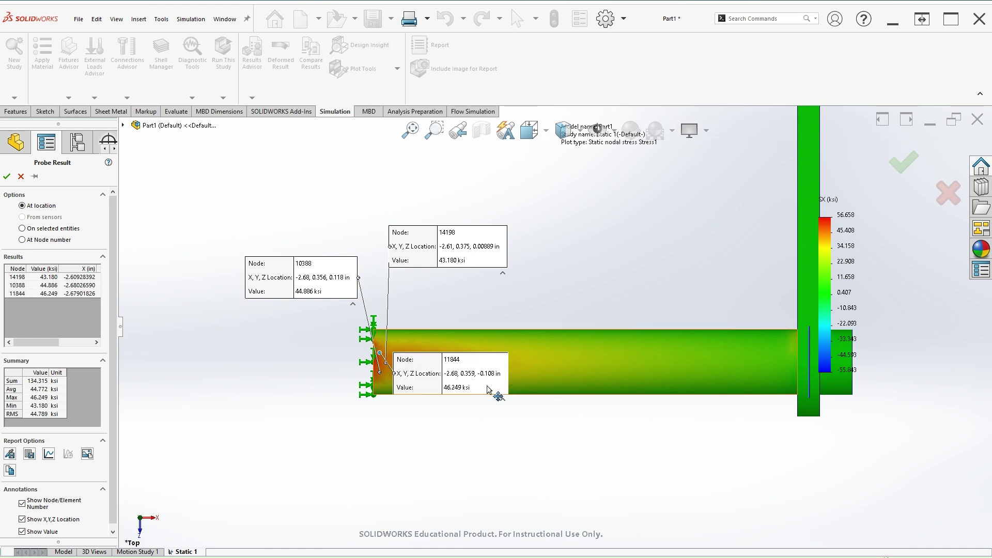
drag(491, 393, 302, 388)
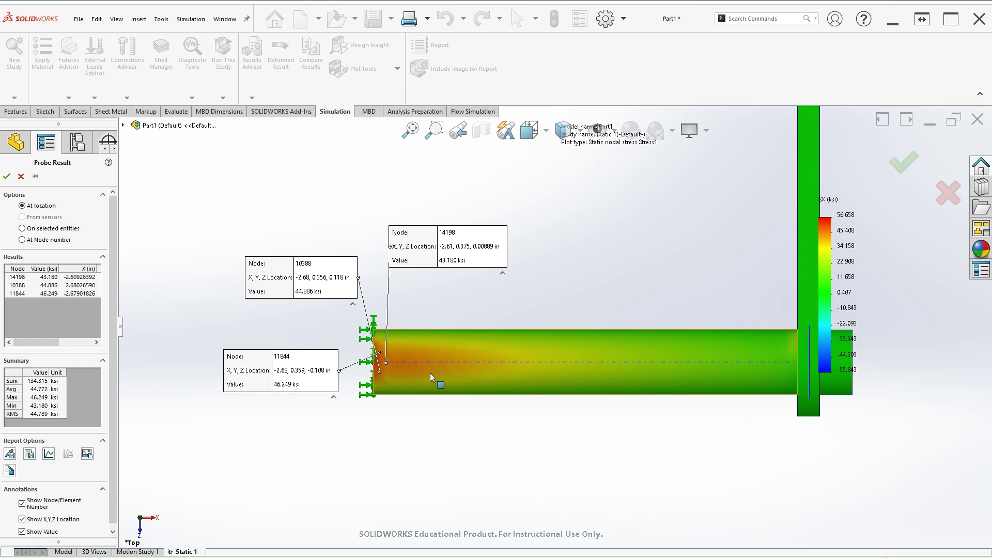
Display the Stress2 XZ shear plot and probe node 121 near the fixed end (-14.414 ksi).
click(7, 177)
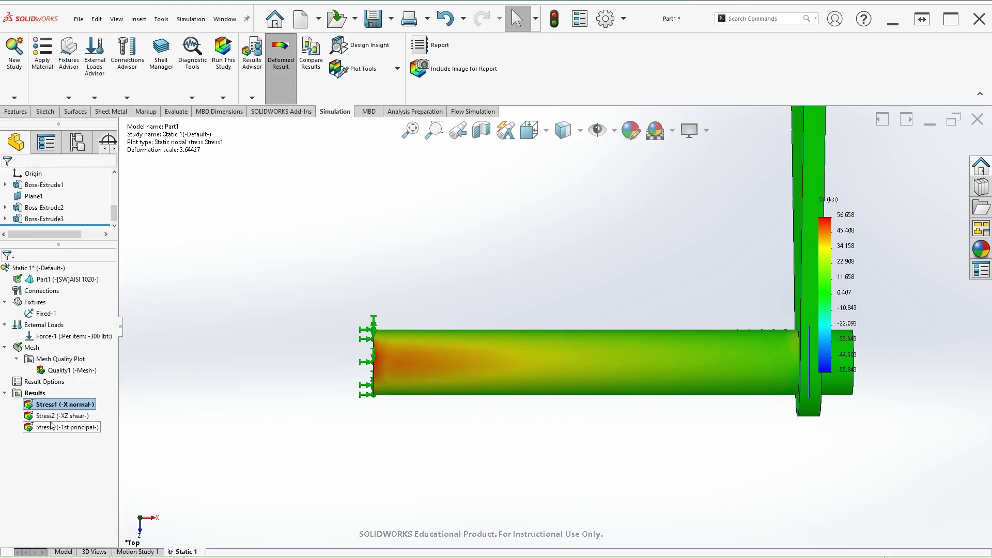
double_click(44, 416)
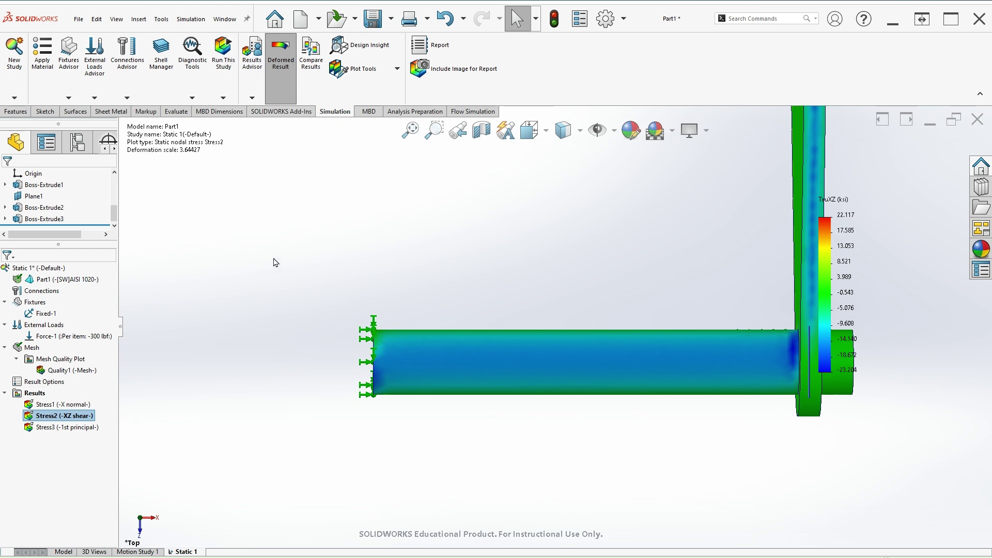
click(371, 71)
click(362, 124)
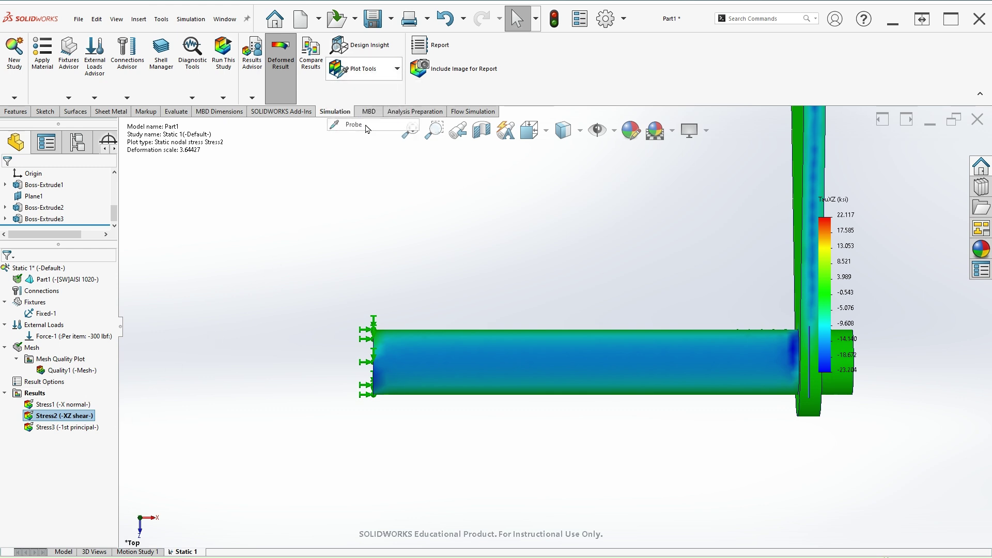
click(385, 370)
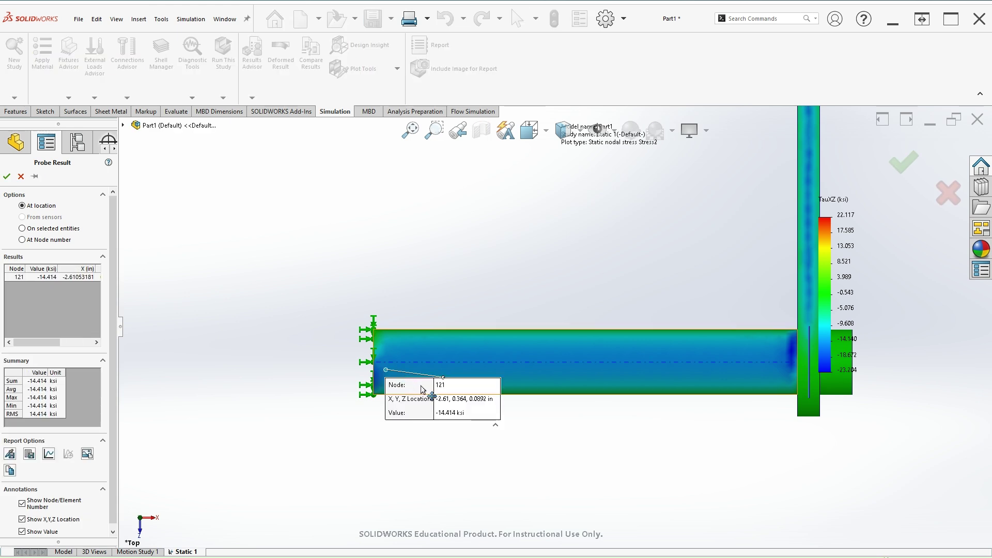
drag(455, 412, 283, 281)
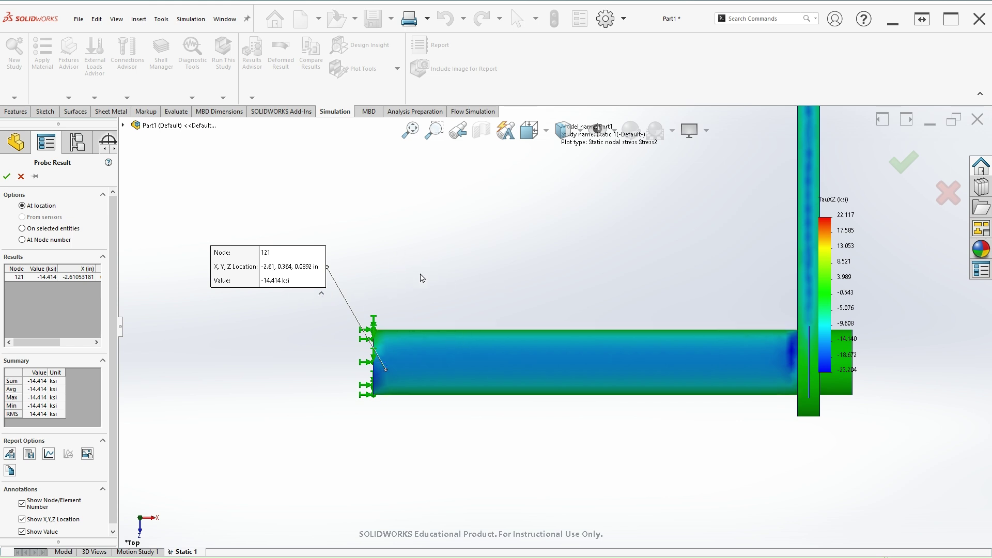
Finish the shear stress probe and display the Stress3 1st principal stress plot.
click(6, 177)
click(76, 429)
double_click(76, 429)
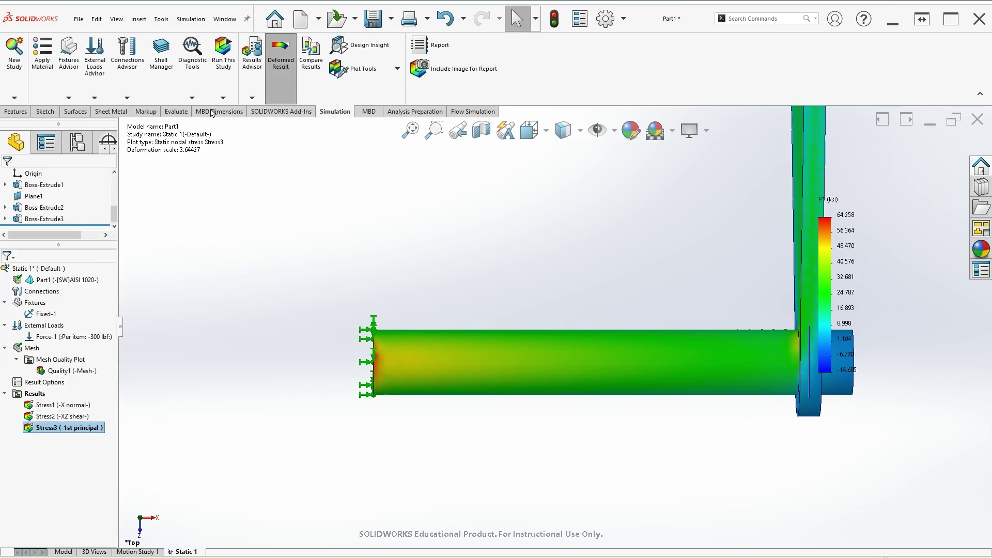
Probe node 14197 near the fixed end, reading 52.669 ksi, and move its label below the beam.
click(352, 69)
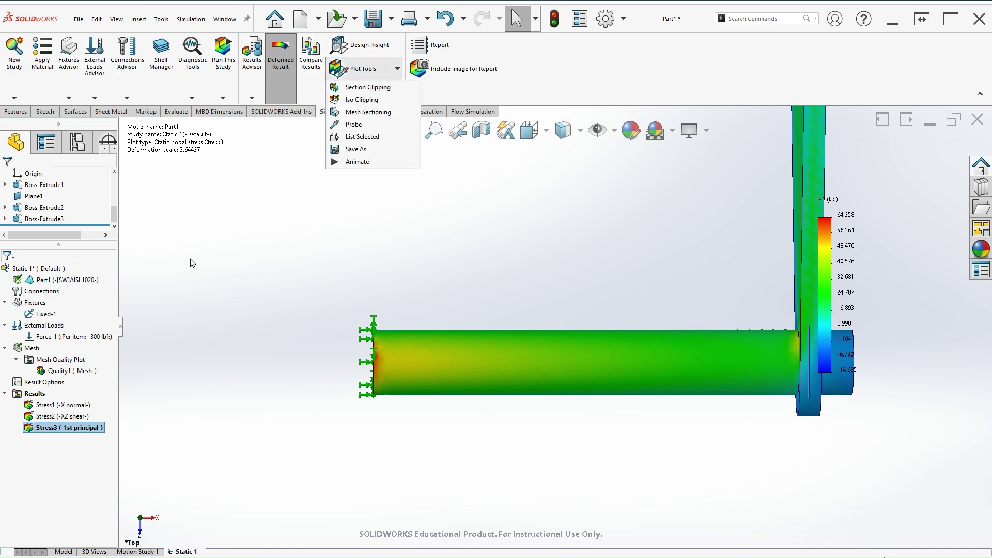
click(356, 125)
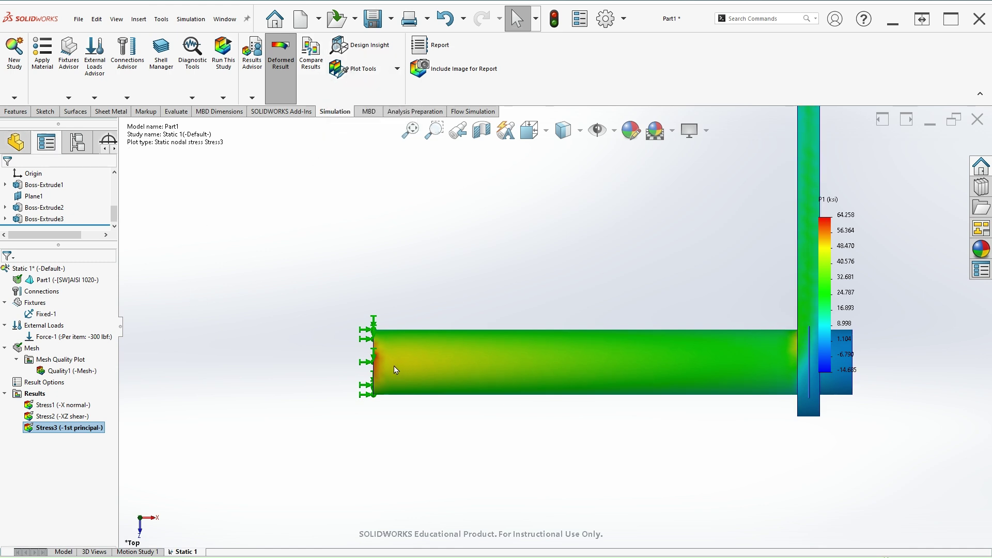
click(380, 361)
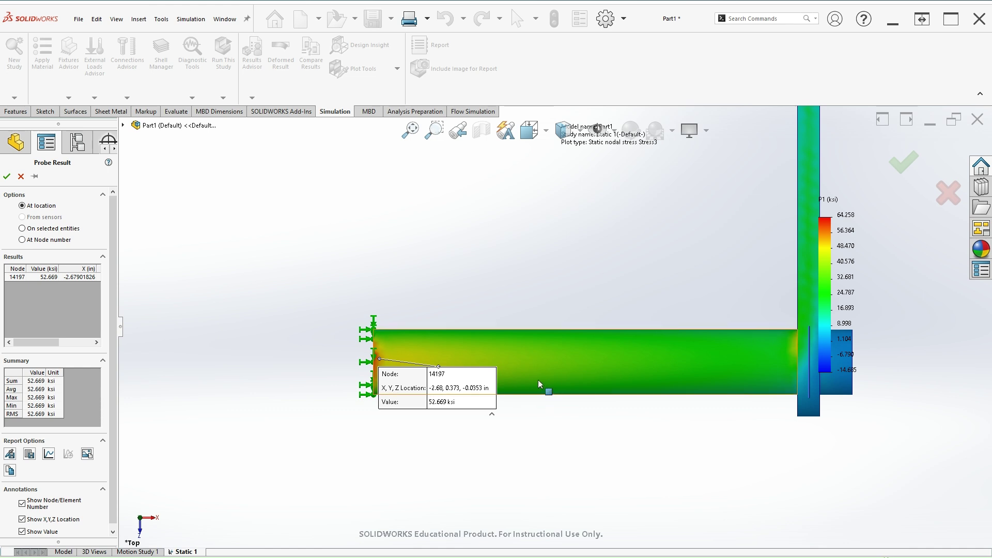
drag(472, 406, 310, 428)
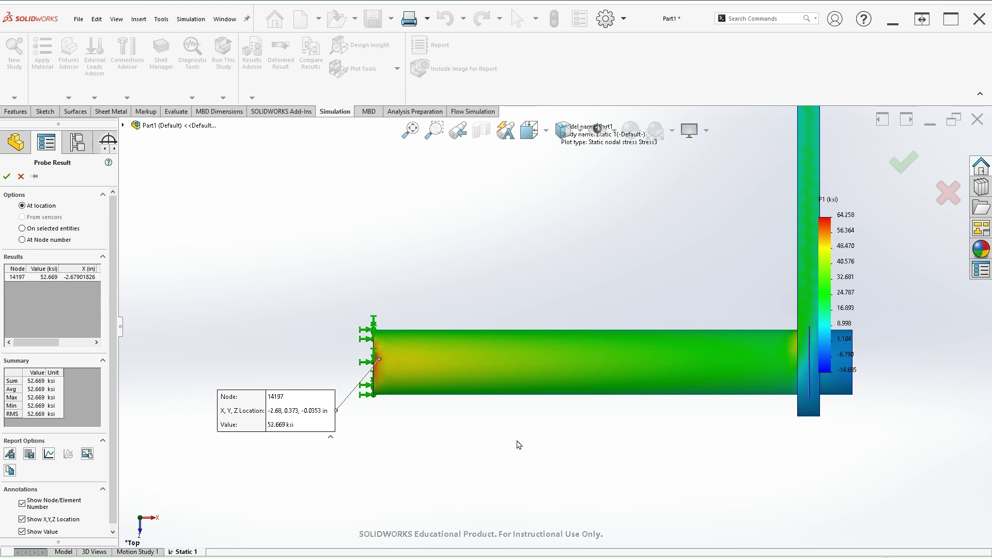
scroll(489, 425, up, 1)
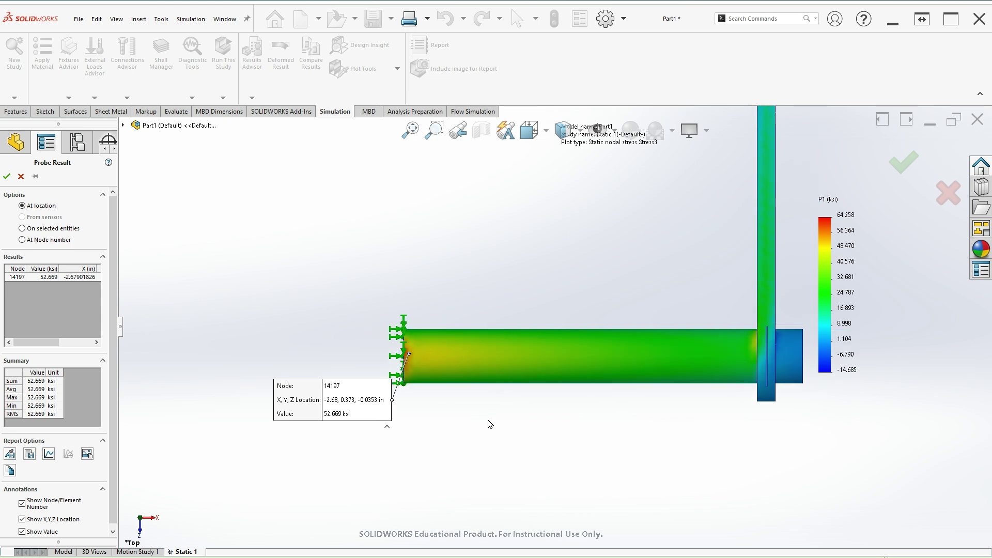
scroll(735, 388, up, 1)
scroll(919, 330, down, 3)
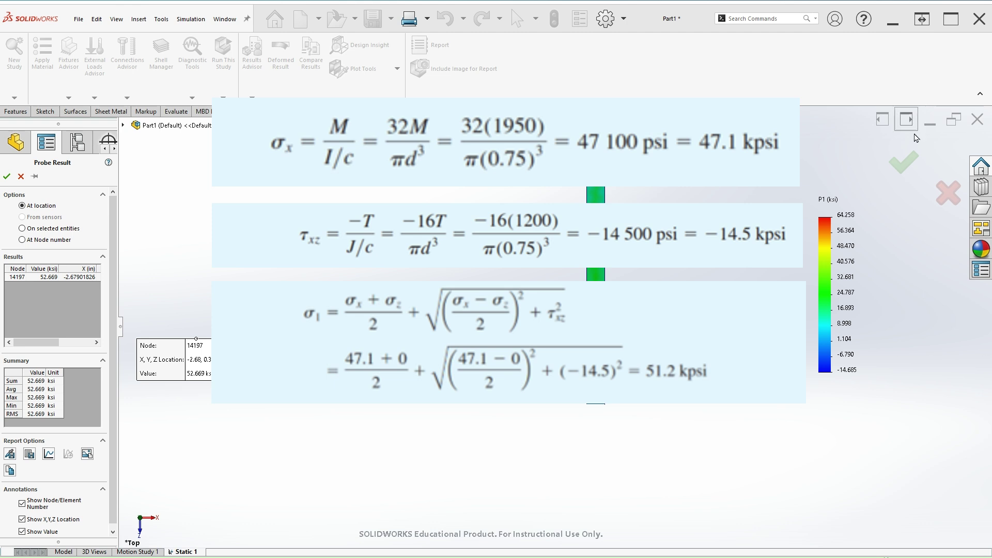
Close the Probe Result panel, returning to the Static 1 study with Stress1–Stress3.
click(904, 162)
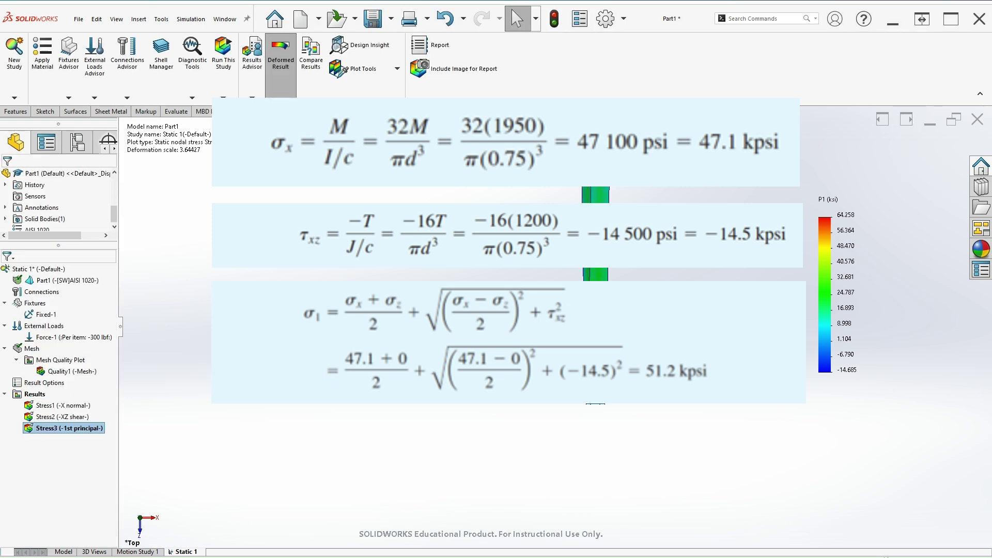